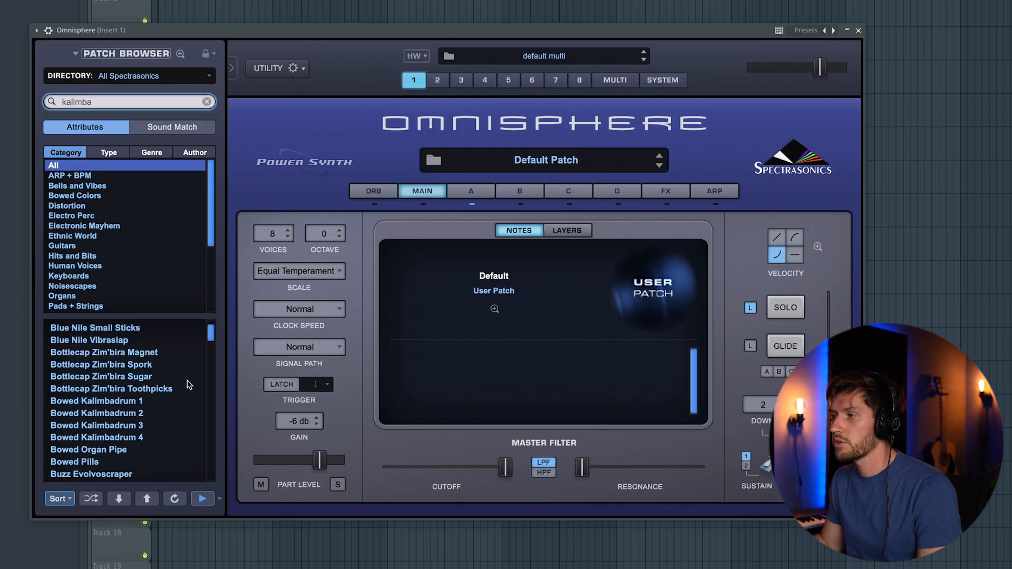
Load one of the patches from the kalimba search results in the Omnisphere patch browser.
scroll(209, 345, down, 5)
click(199, 341)
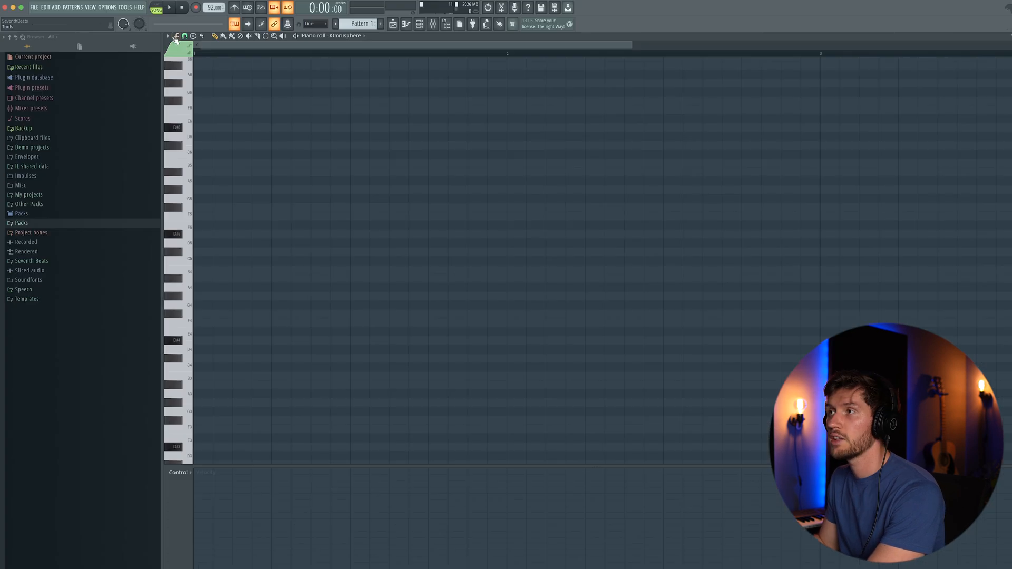
Set the piano roll's scale highlighting root note to E, keeping the Minor Natural (Aeolian) scale.
click(167, 36)
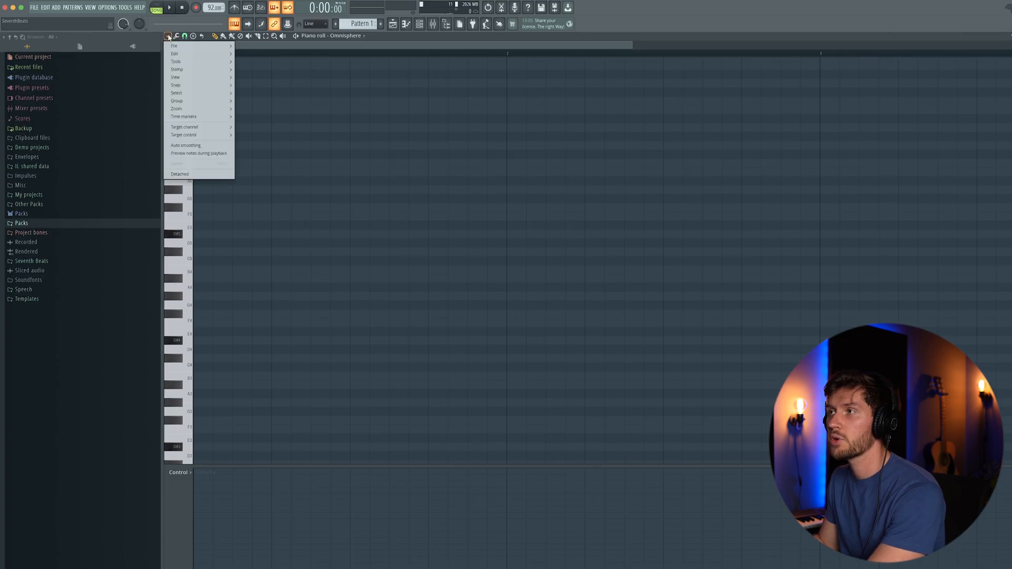
mouse_move(176, 77)
mouse_move(259, 196)
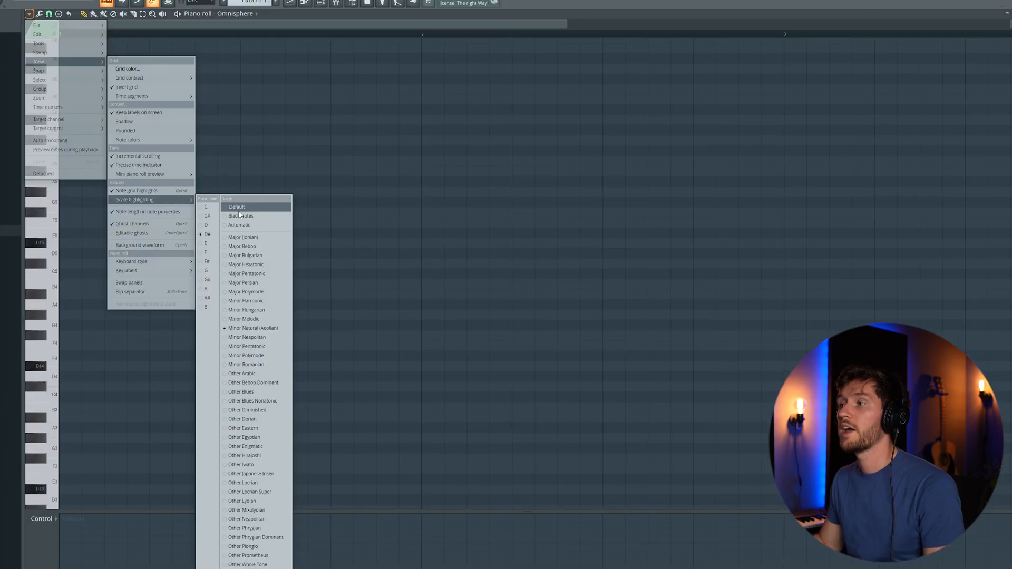
click(208, 243)
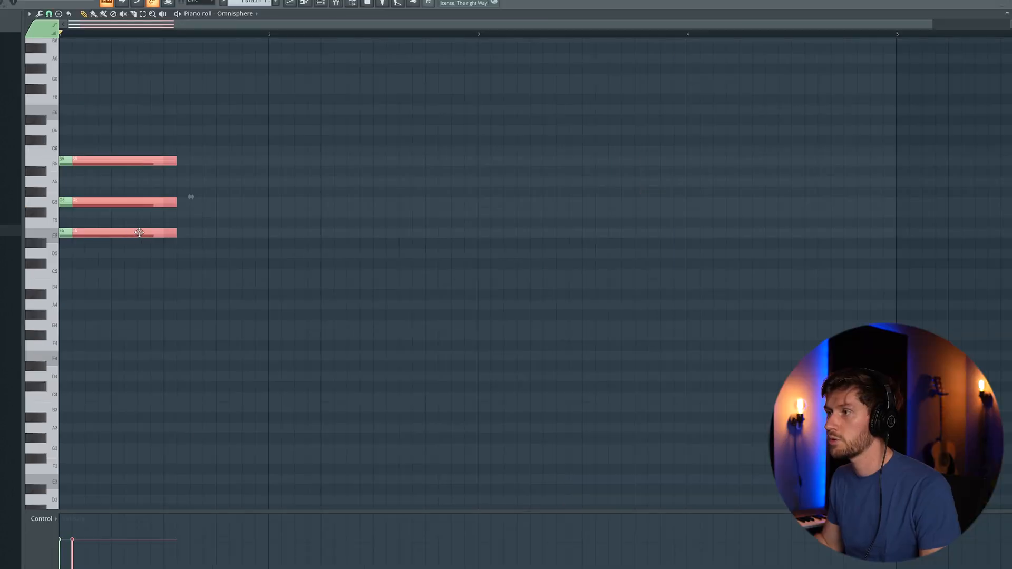
Build the second chord (F#5, A5, C6) and third chord (D5, F#5, B5) from copies of the first chord.
drag(139, 232, 223, 208)
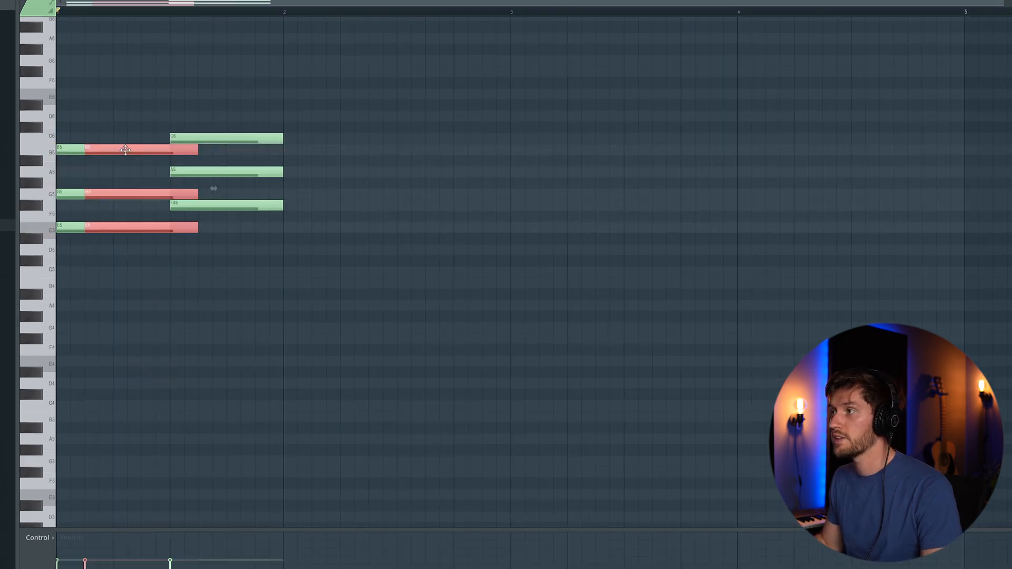
drag(125, 150, 301, 147)
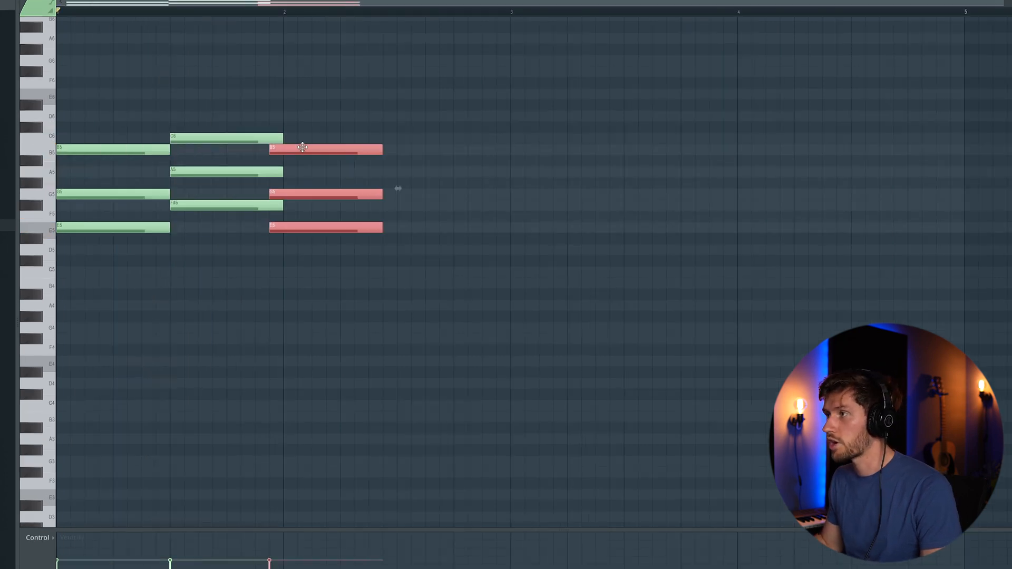
drag(318, 227, 319, 249)
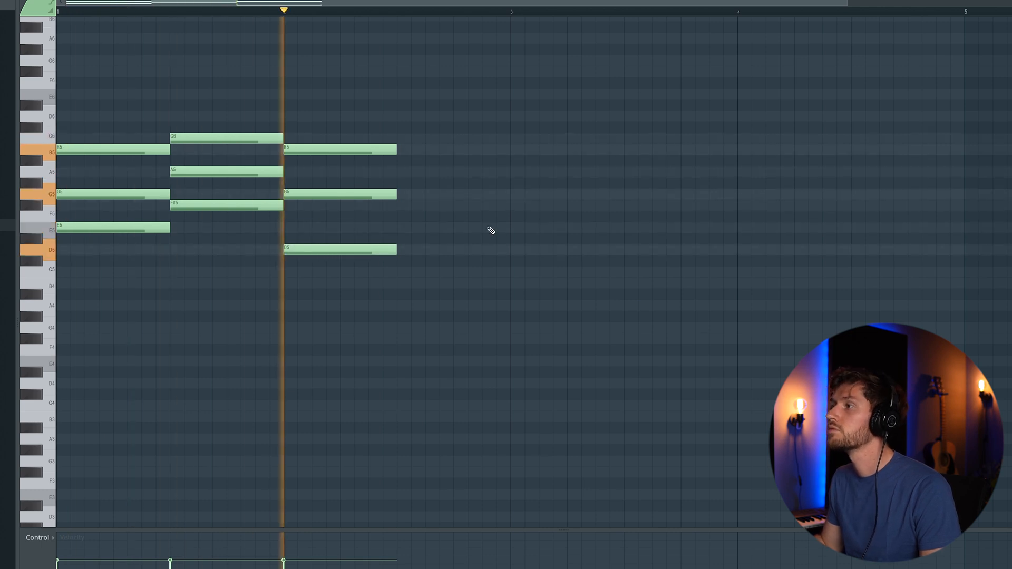
key(space)
drag(320, 194, 319, 205)
Duplicate the third chord and rework the copies into a B4–E5–B5 chord followed by a B4–F#5–B5 chord.
drag(315, 94, 362, 266)
key(ctrl+b)
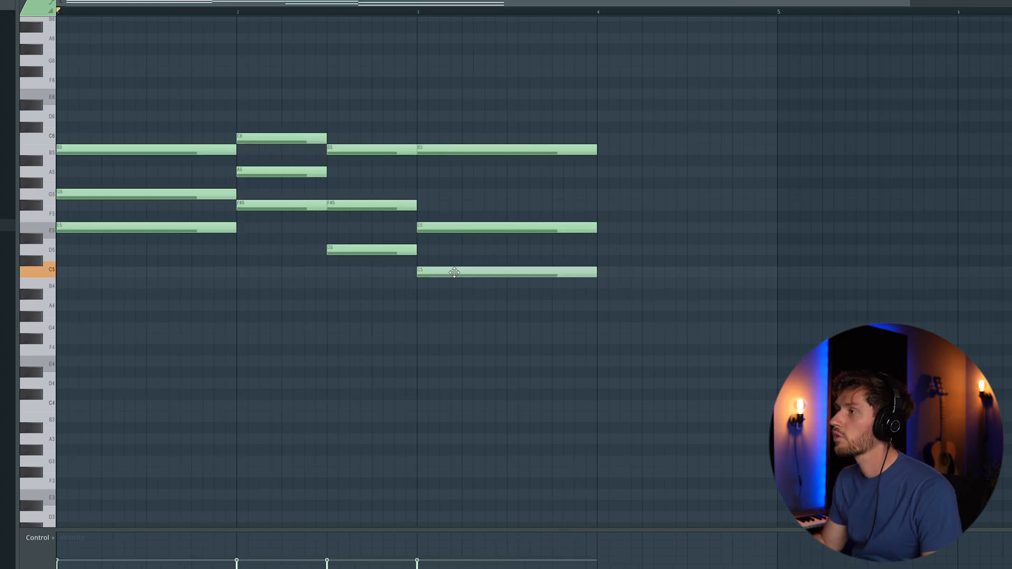
drag(493, 100, 542, 320)
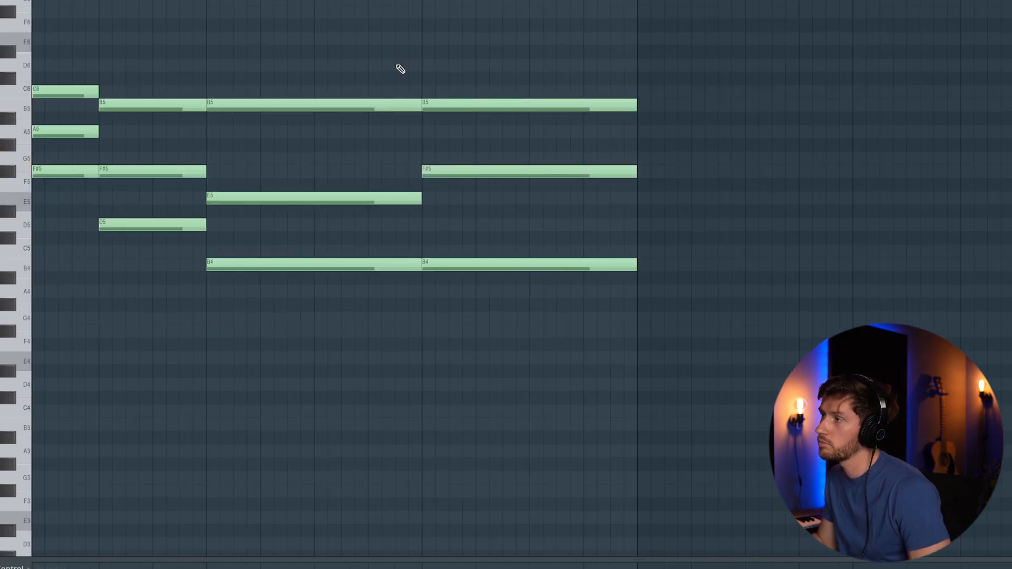
Add bass notes under the first two chords: E4 for one bar and D#4 for half a bar.
scroll(493, 278, left, 5)
scroll(493, 278, down, 1)
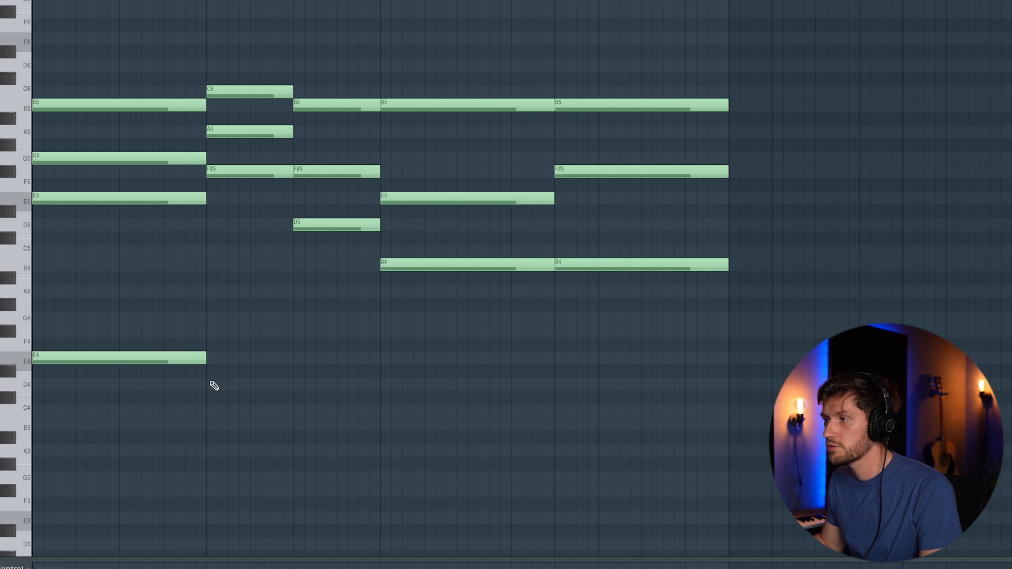
click(217, 372)
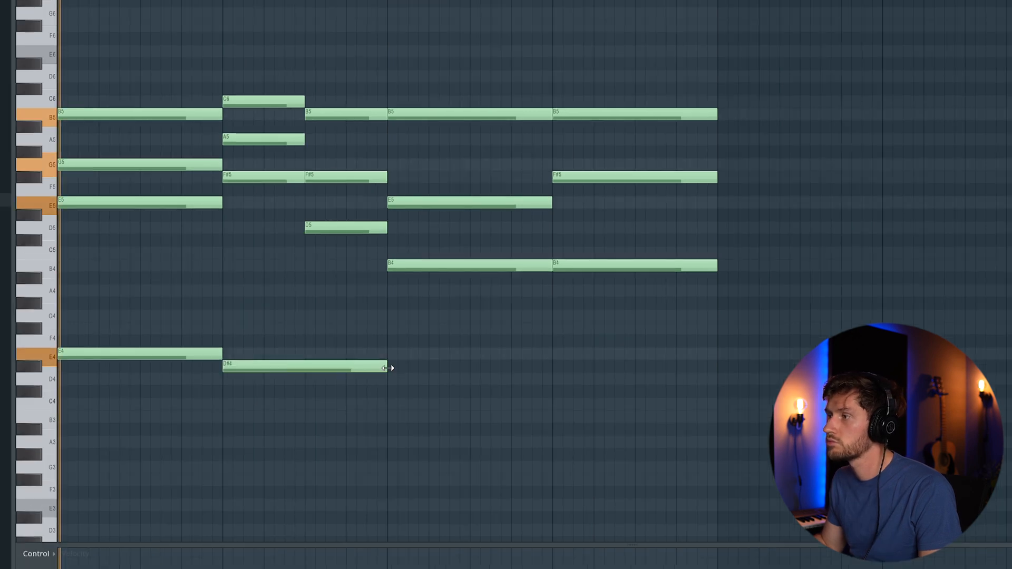
key(space)
drag(387, 367, 305, 367)
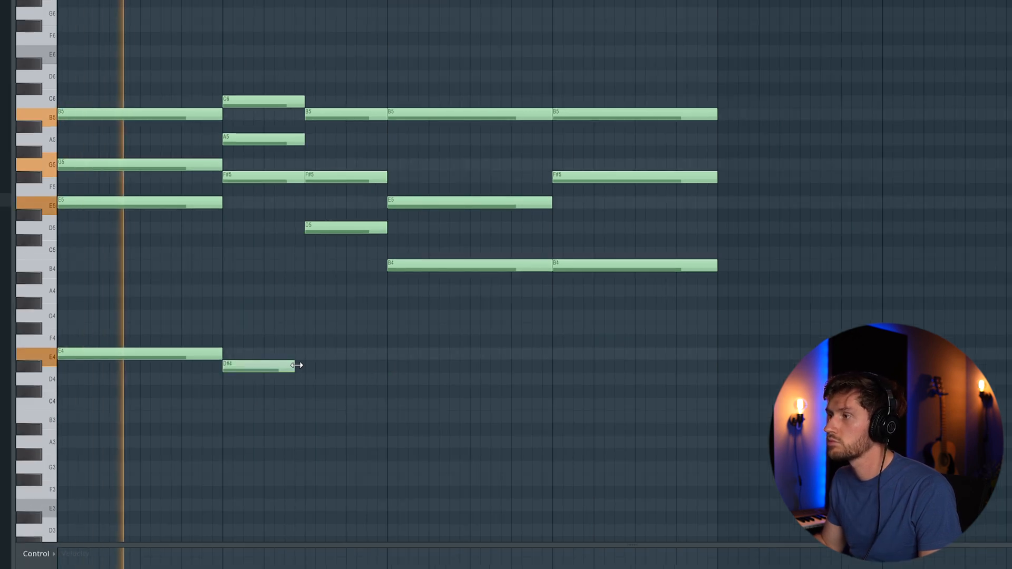
Add bass notes B3, C4 and B3 under the last three chords, matching each chord's length, and play the progression.
click(310, 405)
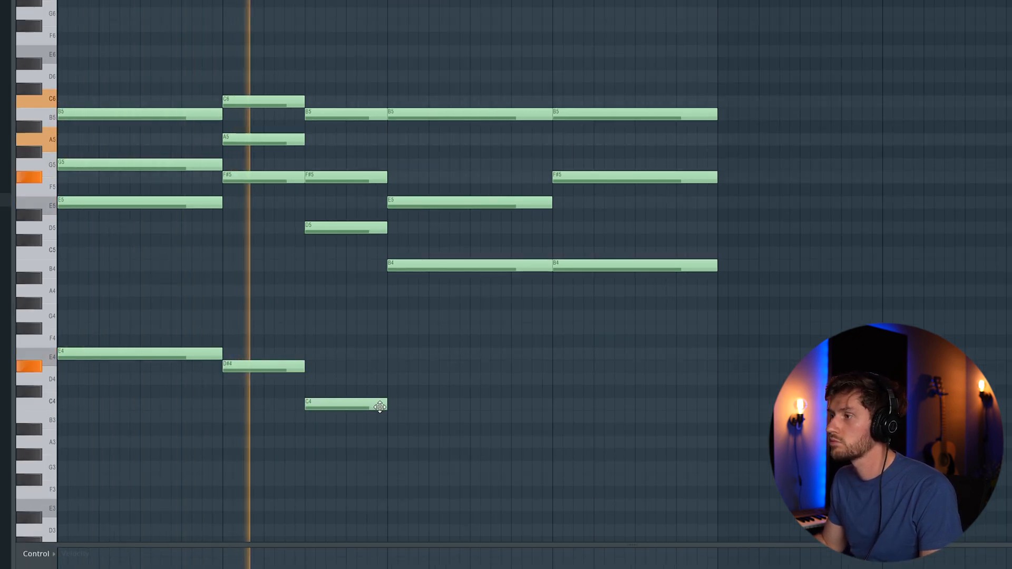
key(space)
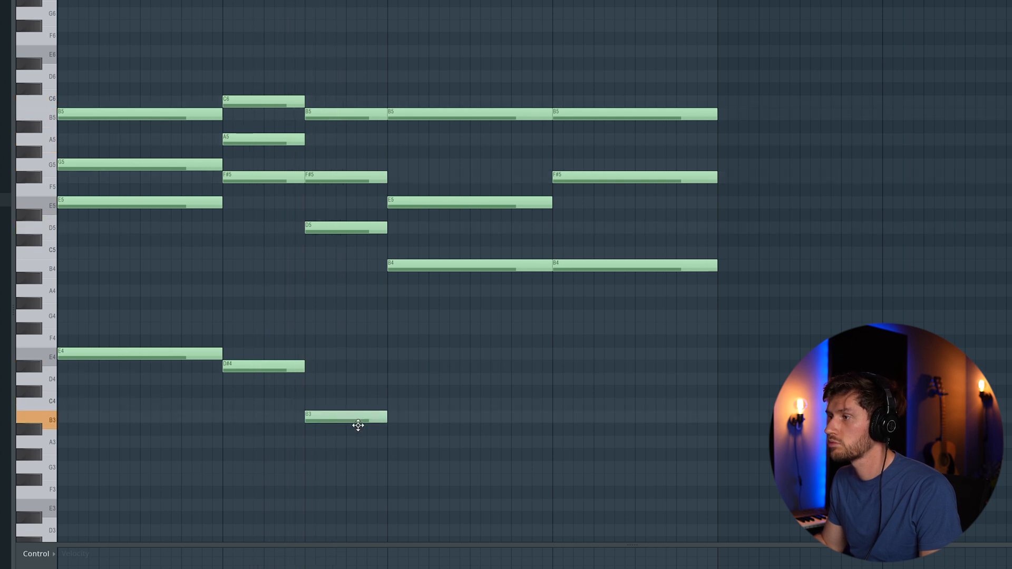
click(395, 404)
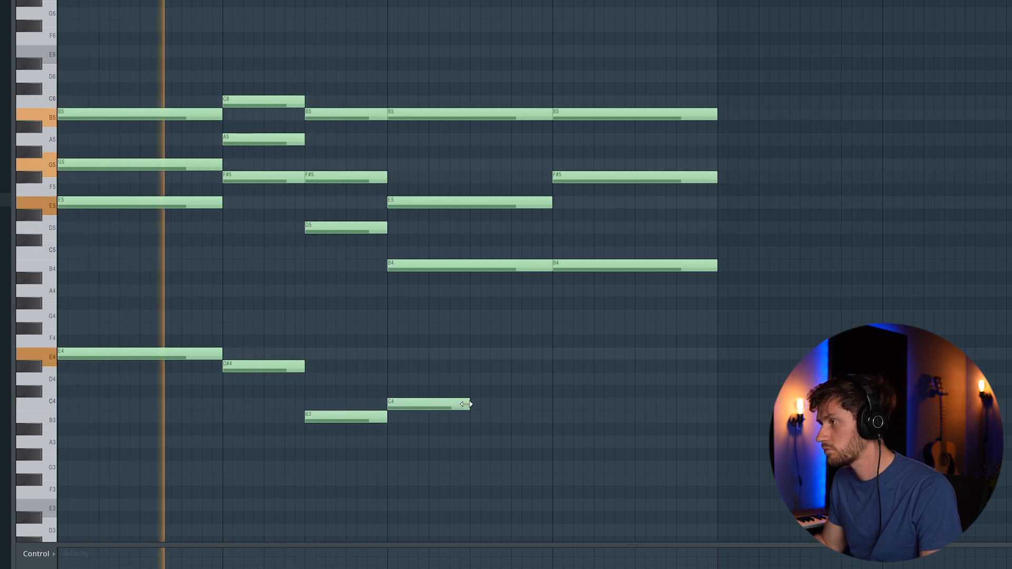
drag(466, 404, 559, 405)
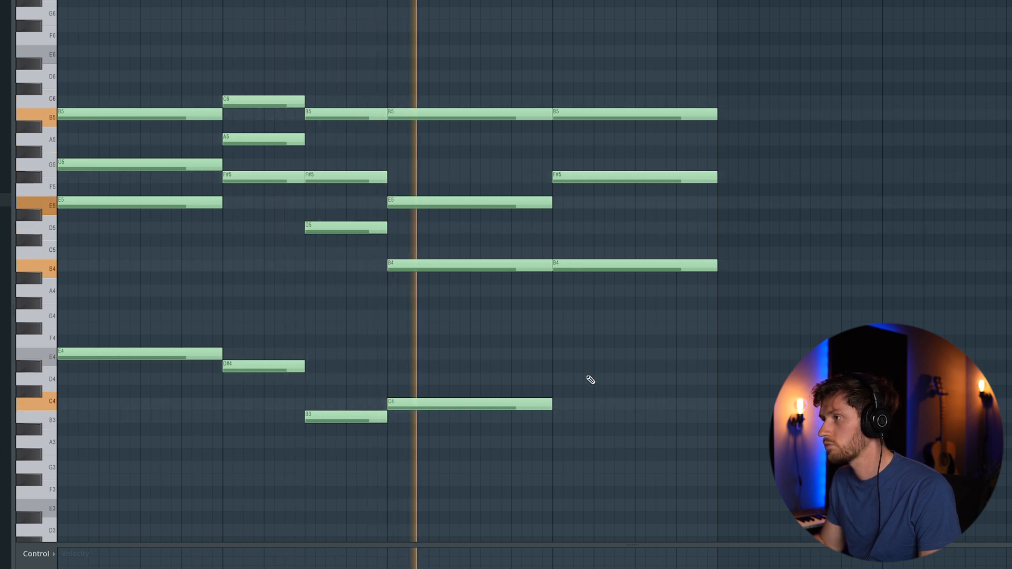
click(556, 416)
key(space)
key(space)
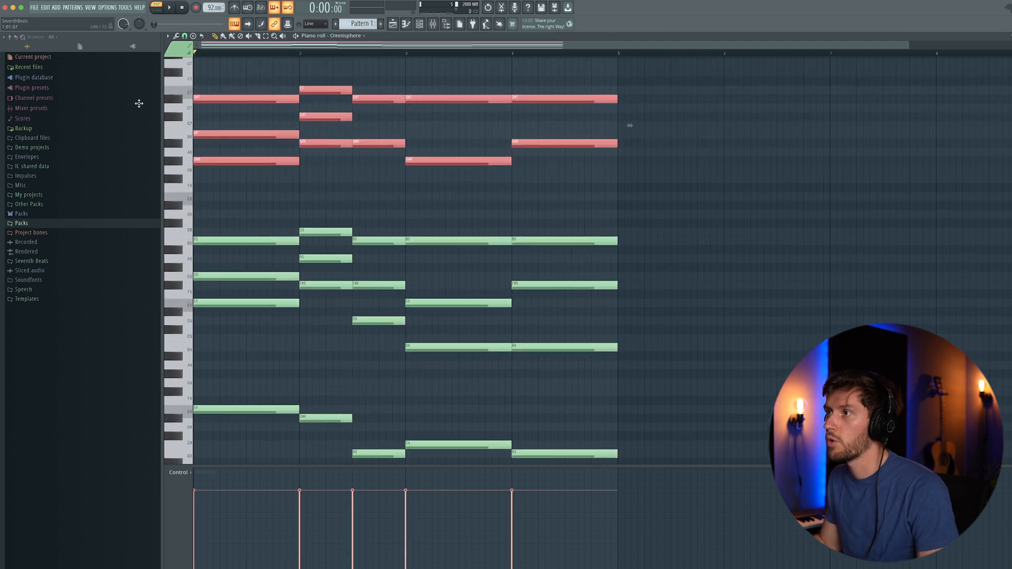
Apply the Strumizer to the chords with Preserve end enabled and play back the result.
key(space)
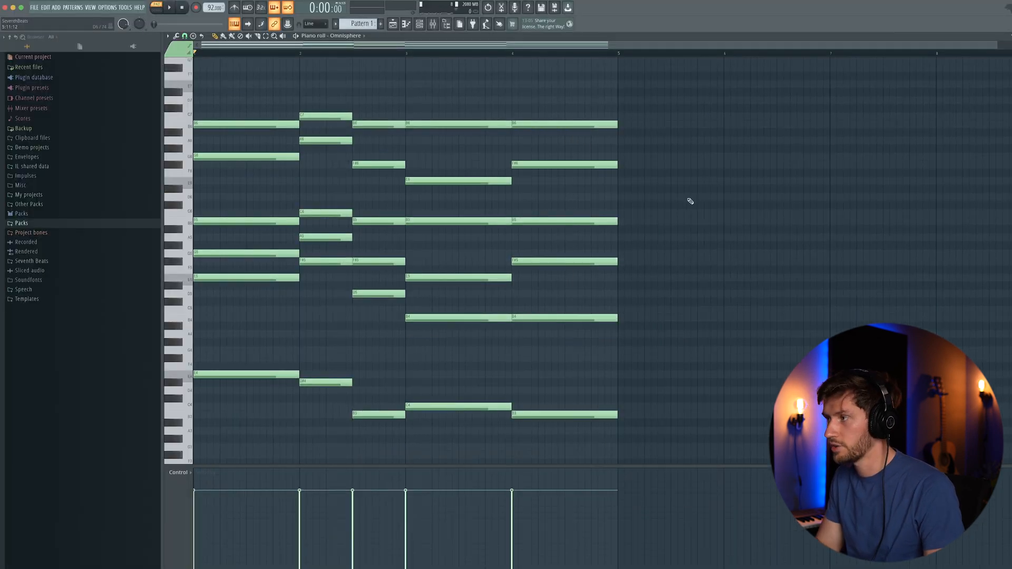
key(alt+s)
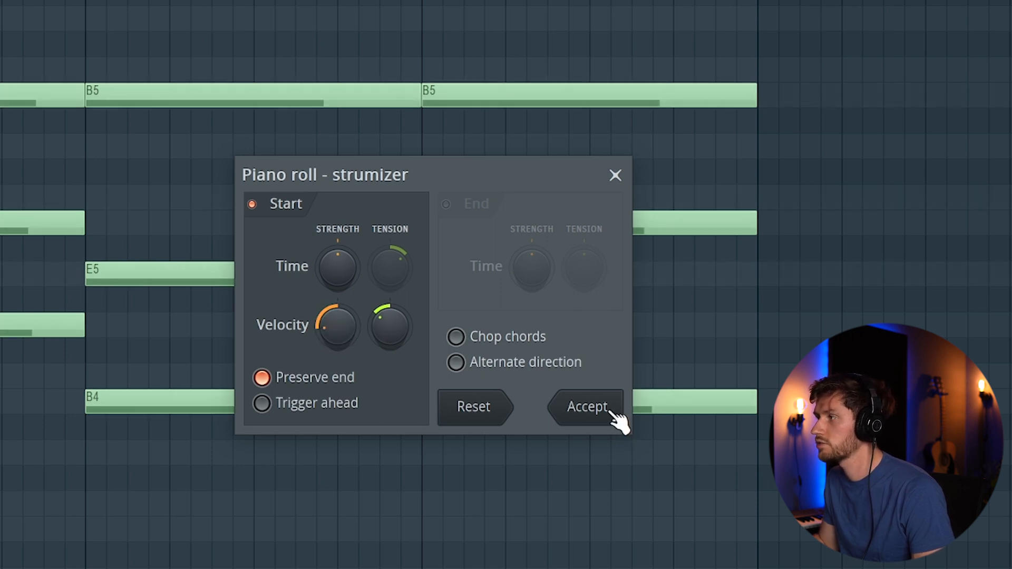
click(585, 406)
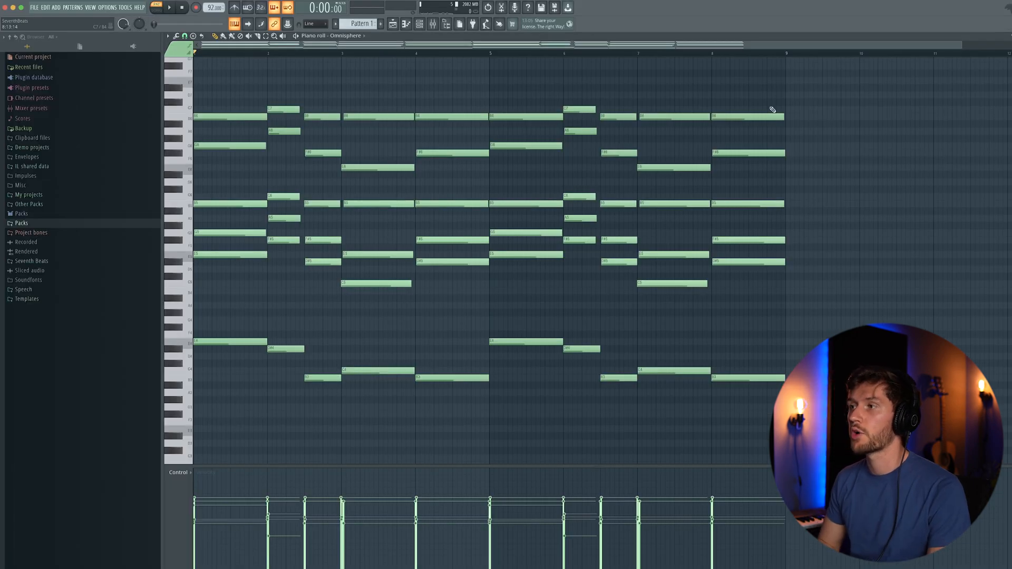
key(space)
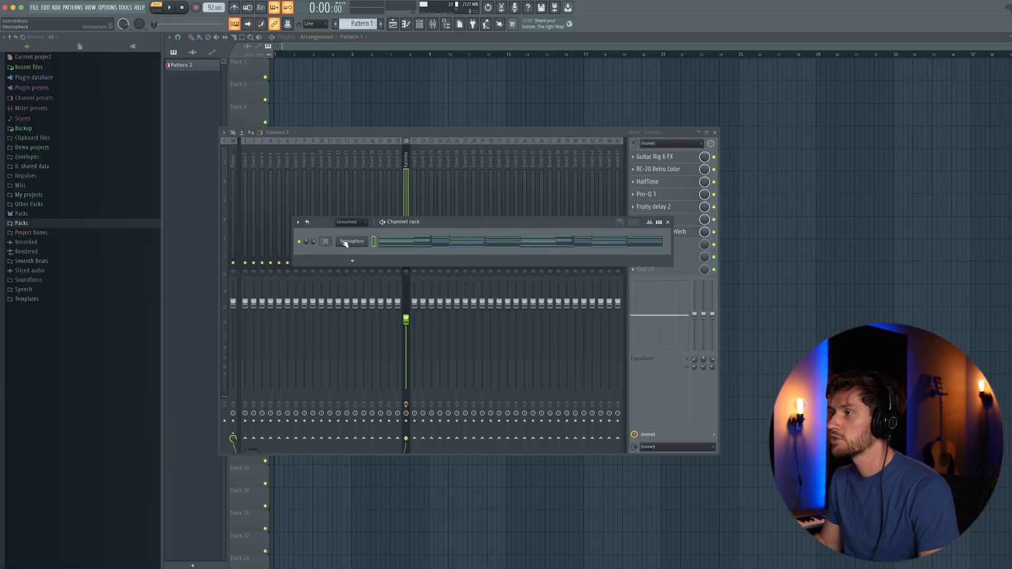
Insert a Mellotron V instrument channel next to the Omnisphere channel.
right_click(345, 243)
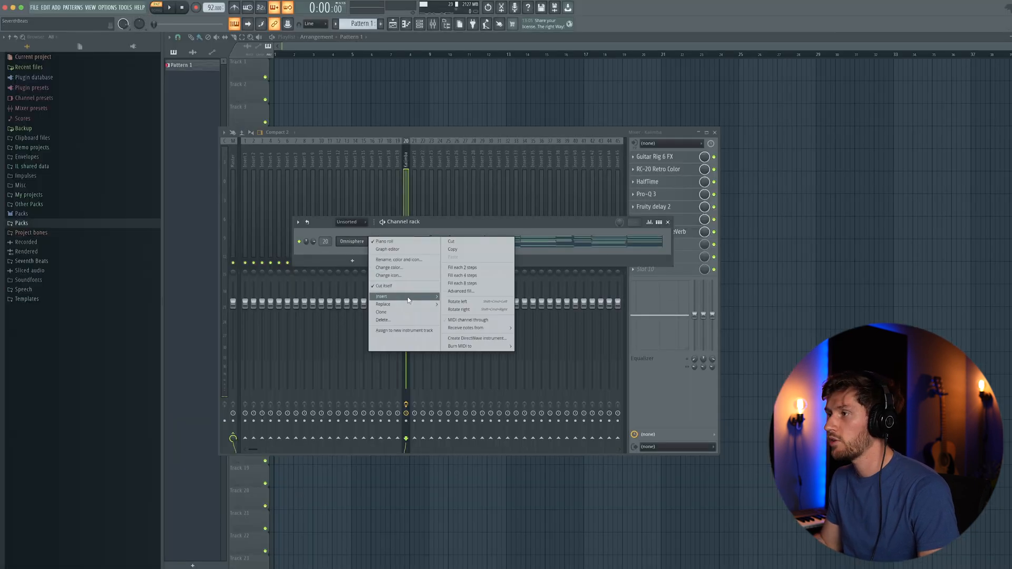
mouse_move(405, 299)
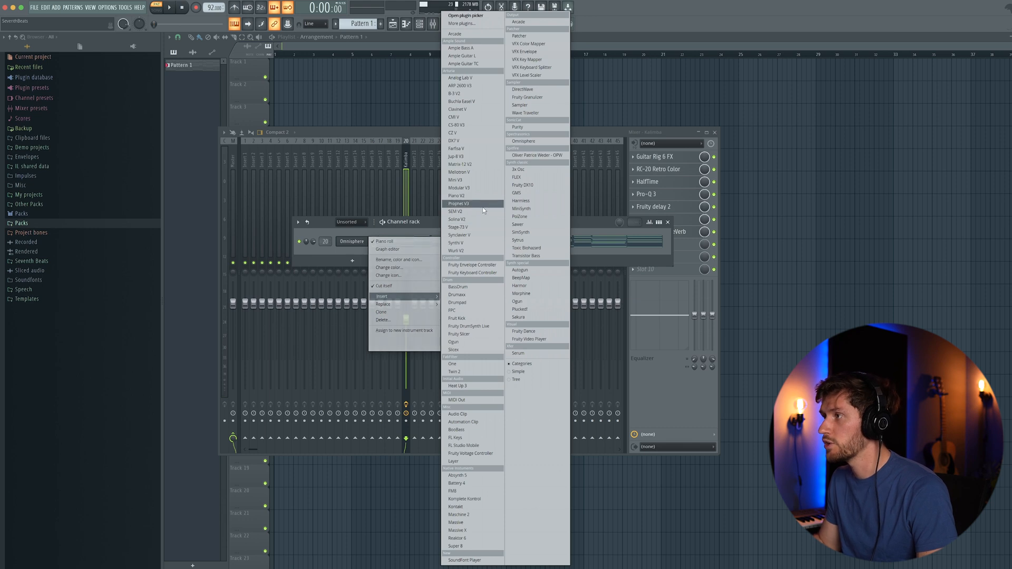
click(460, 172)
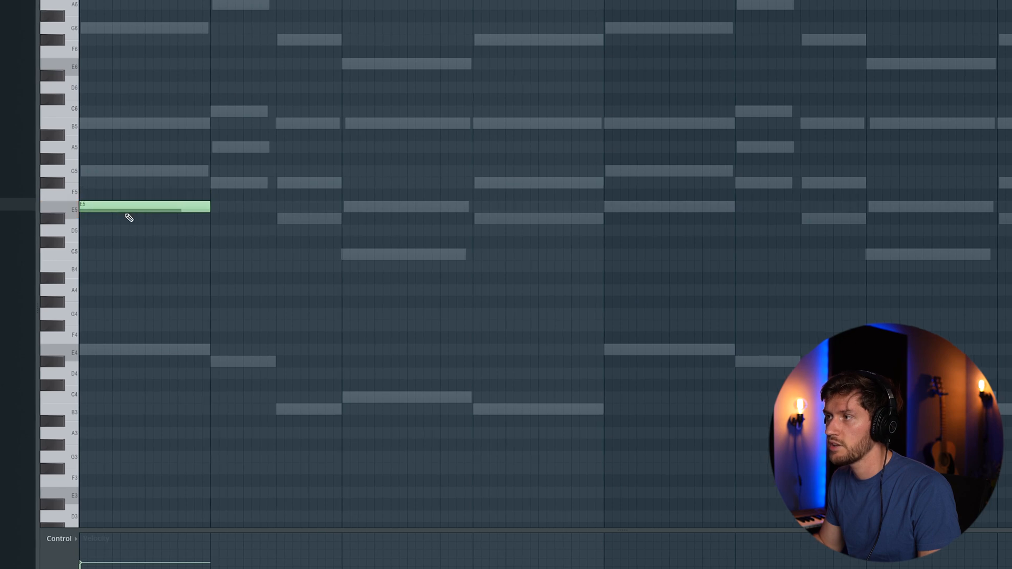
Continue the Mellotron melody after the first E5 with half-bar notes C6 and B5, then one-bar notes G5 and F#5.
click(211, 112)
drag(339, 112, 269, 113)
click(272, 123)
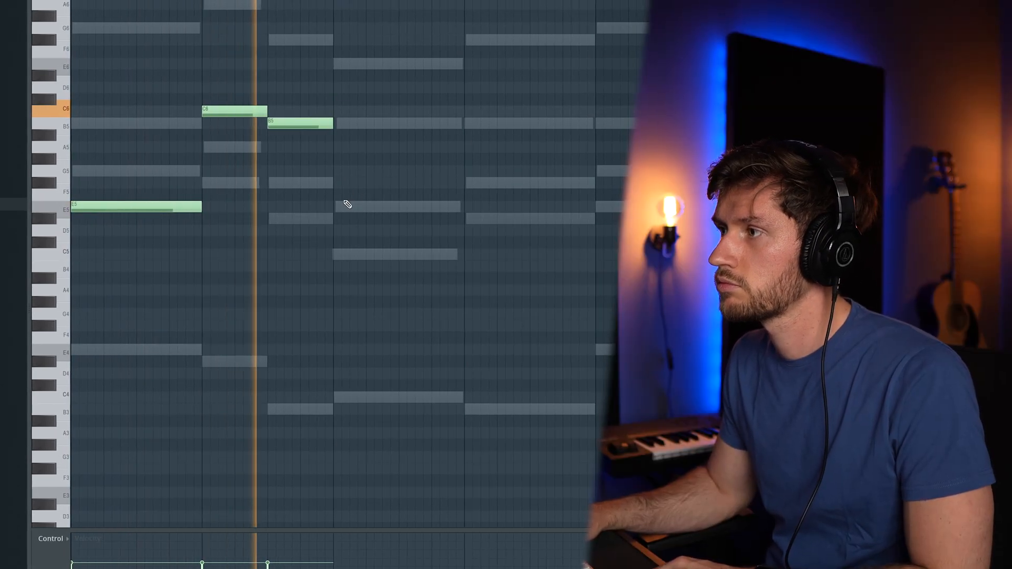
click(337, 172)
drag(397, 172, 459, 174)
click(461, 182)
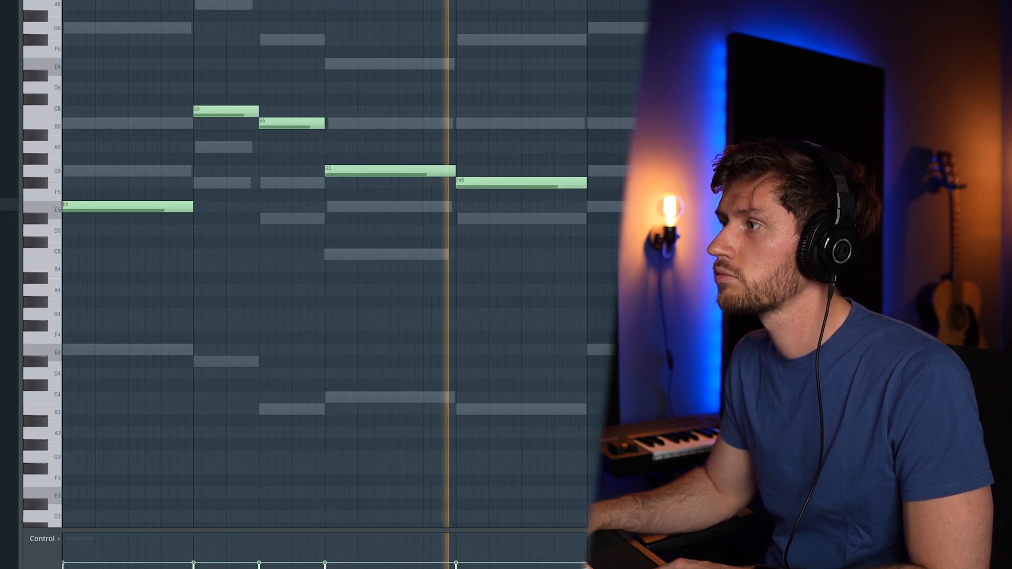
Duplicate the whole four-bar Mellotron melody directly after itself.
scroll(445, 174, up, 2)
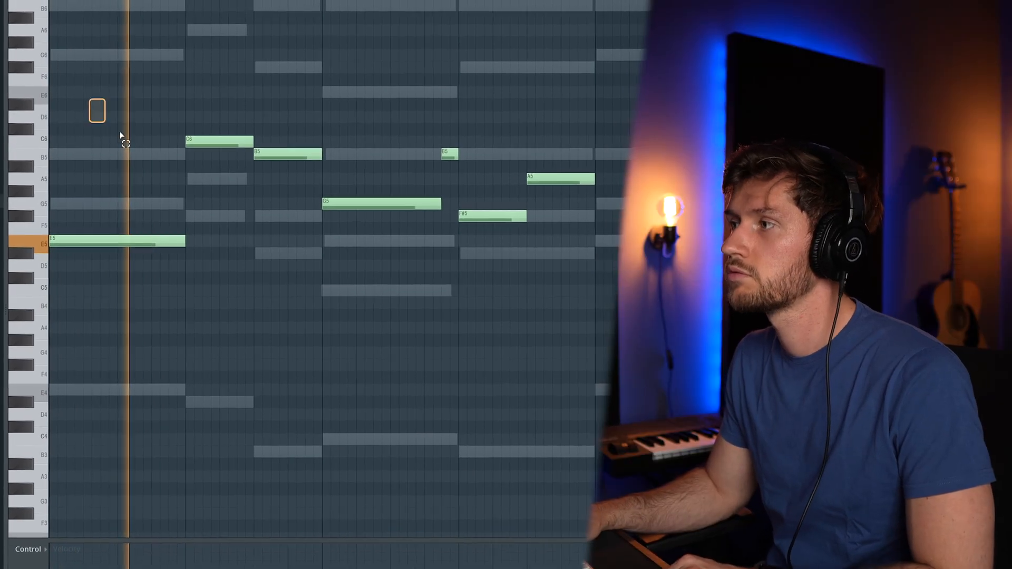
drag(102, 105, 539, 300)
drag(108, 89, 613, 318)
key(ctrl+b)
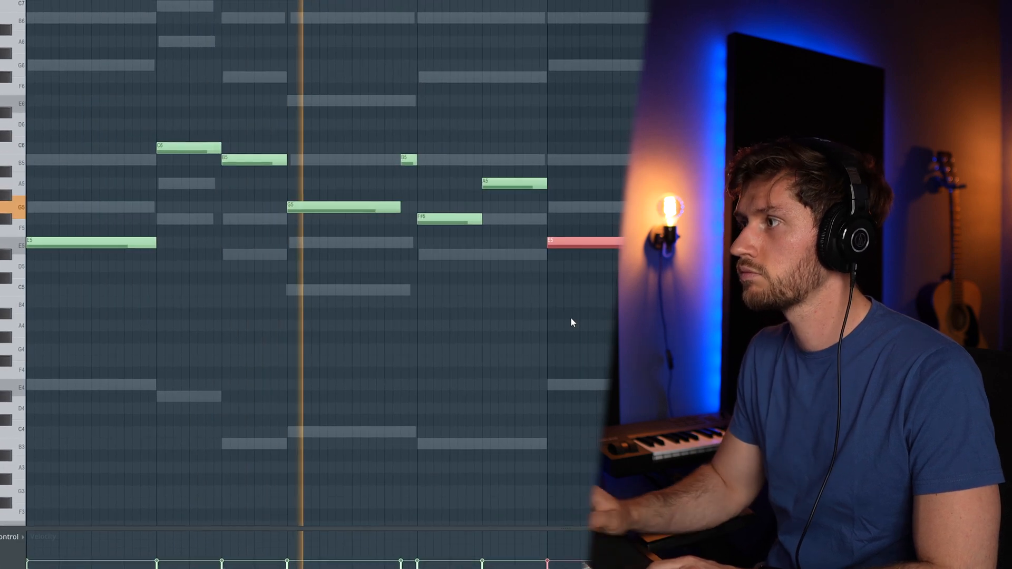
ctrl+click(571, 101)
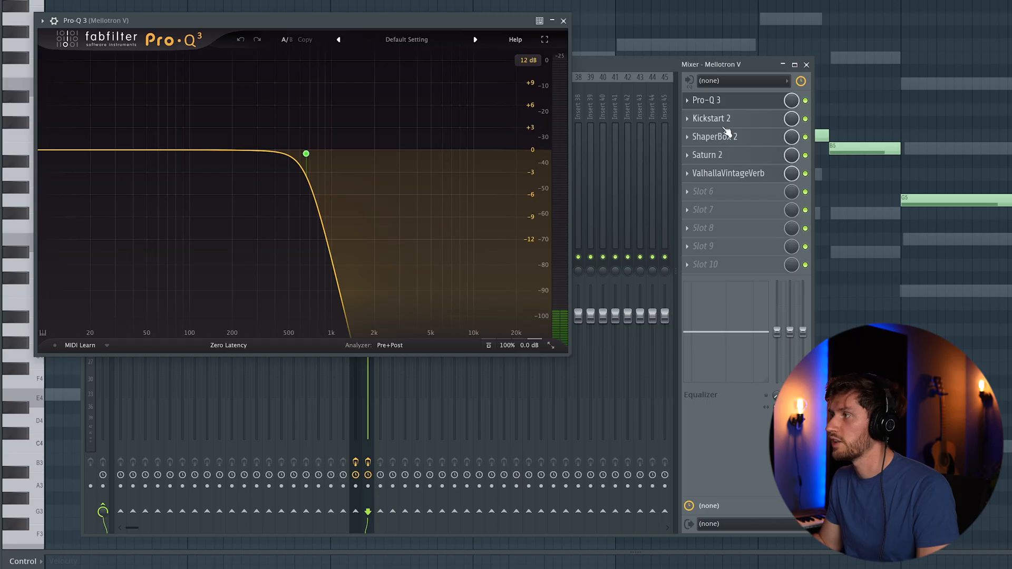
Review the Kickstart 2, ShaperBox 2, Saturn 2 and ValhallaVintageVerb settings on the Mellotron V mixer track.
click(750, 121)
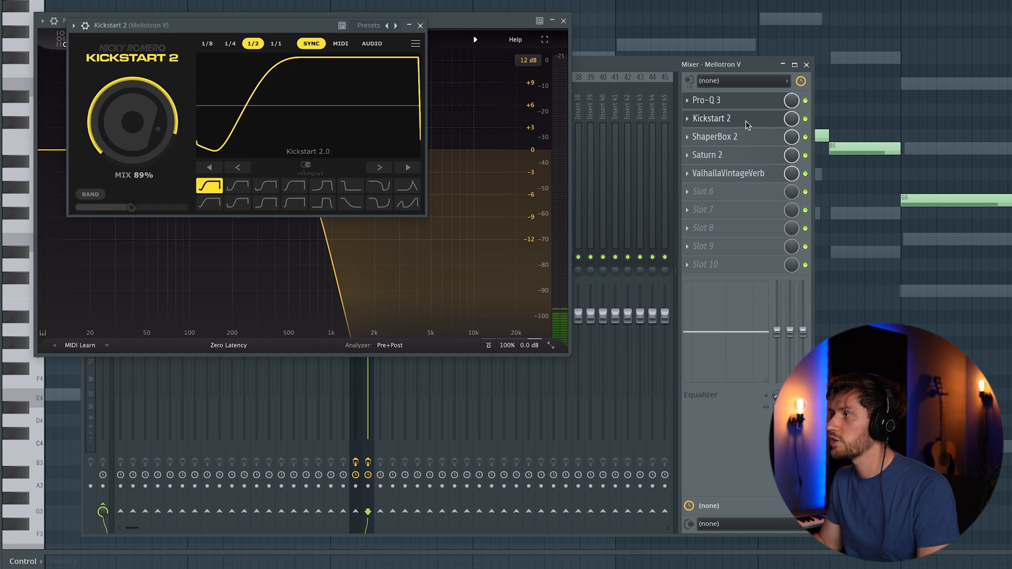
click(735, 137)
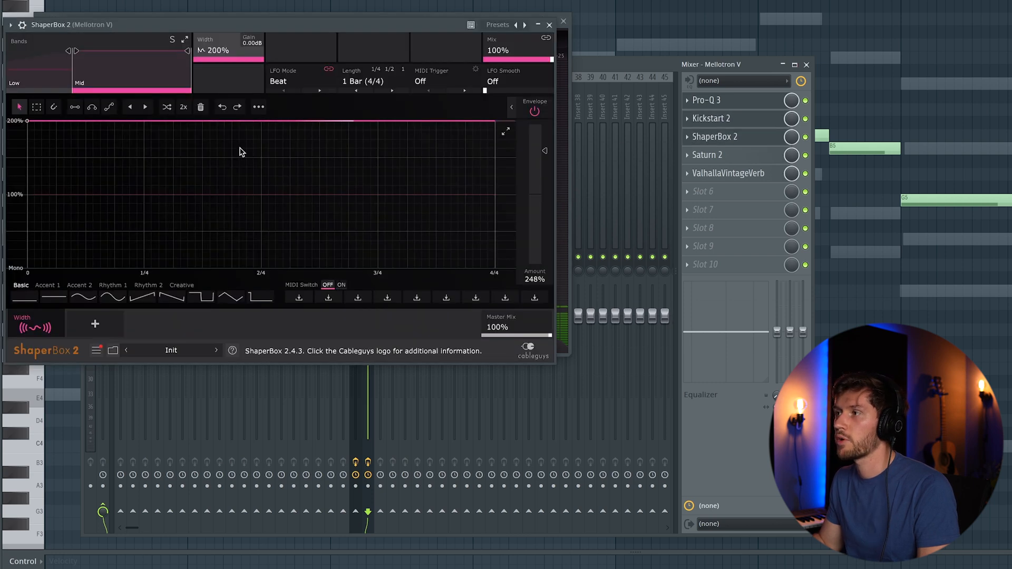
click(706, 154)
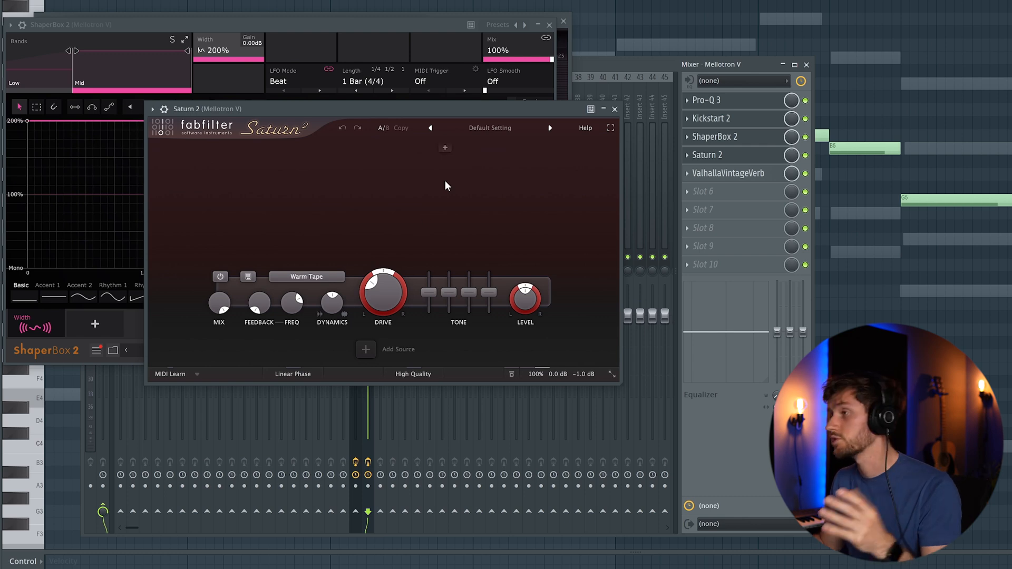
click(748, 174)
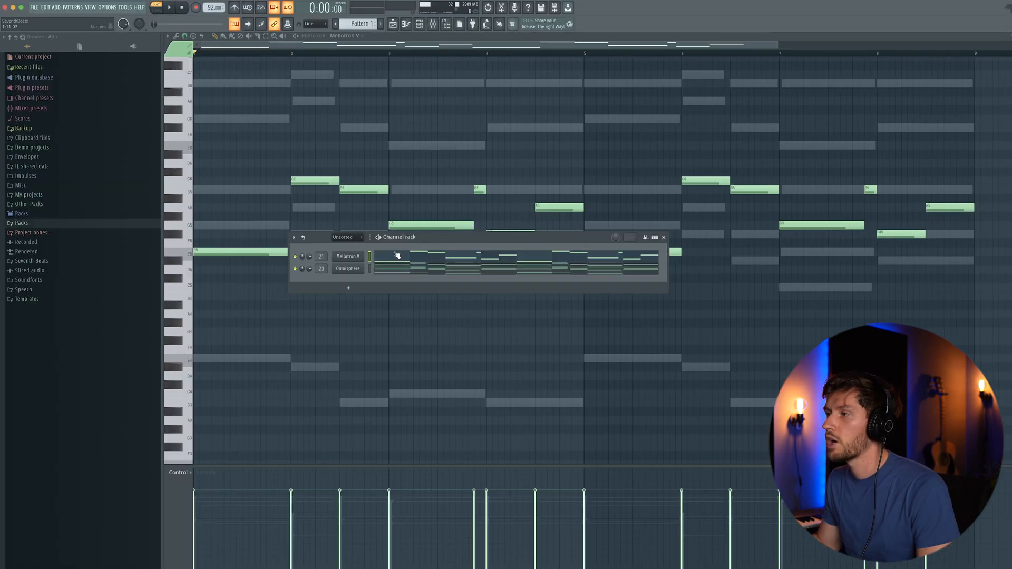
Insert an ARP 2600 V3 instrument channel and move its window over the middle of the piano roll.
right_click(363, 255)
mouse_move(396, 316)
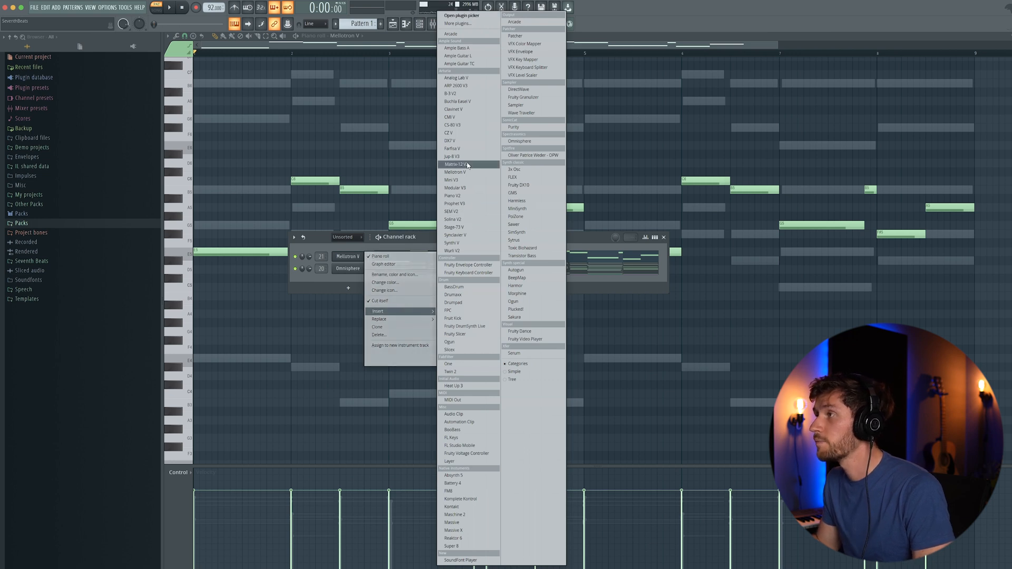
click(455, 85)
drag(164, 9, 371, 93)
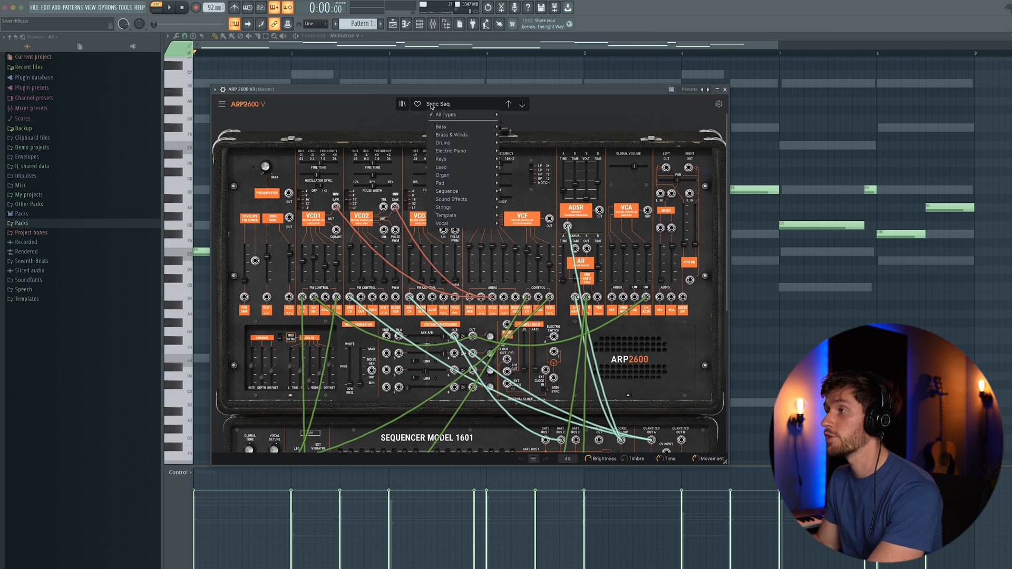
Load the Big Sub bass preset in the ARP 2600 V3 and close the plugin window.
mouse_move(448, 128)
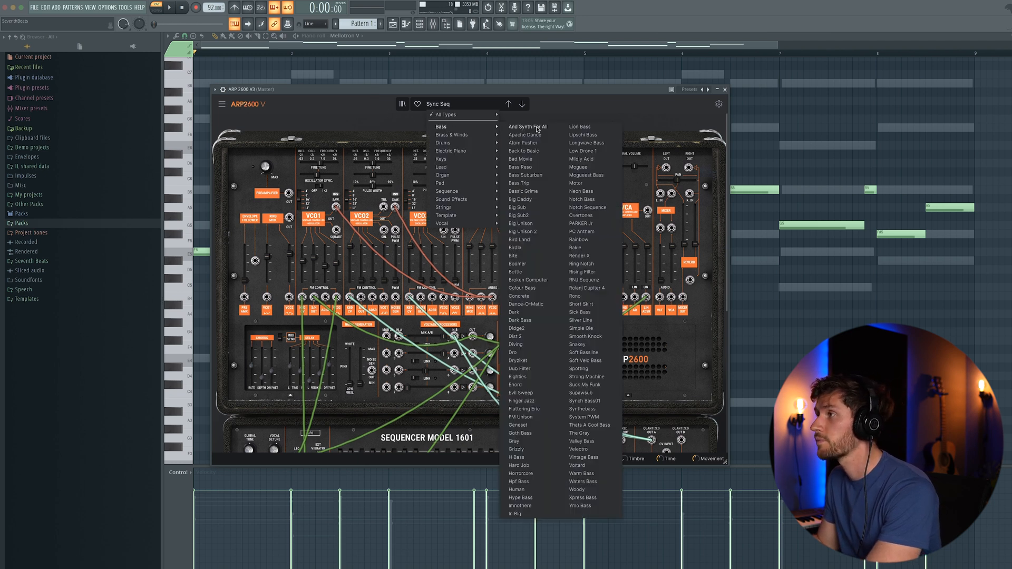
click(517, 207)
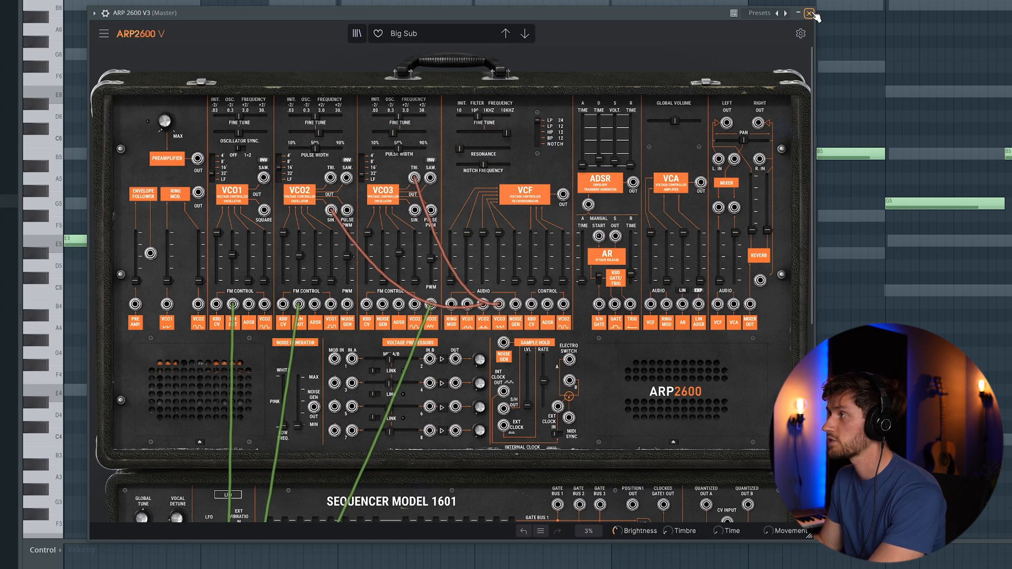
click(811, 13)
Copy the lowest notes of the eight-bar Omnisphere chords into the ARP 2600 V3 pattern as a bass line and play it.
drag(125, 373, 1011, 490)
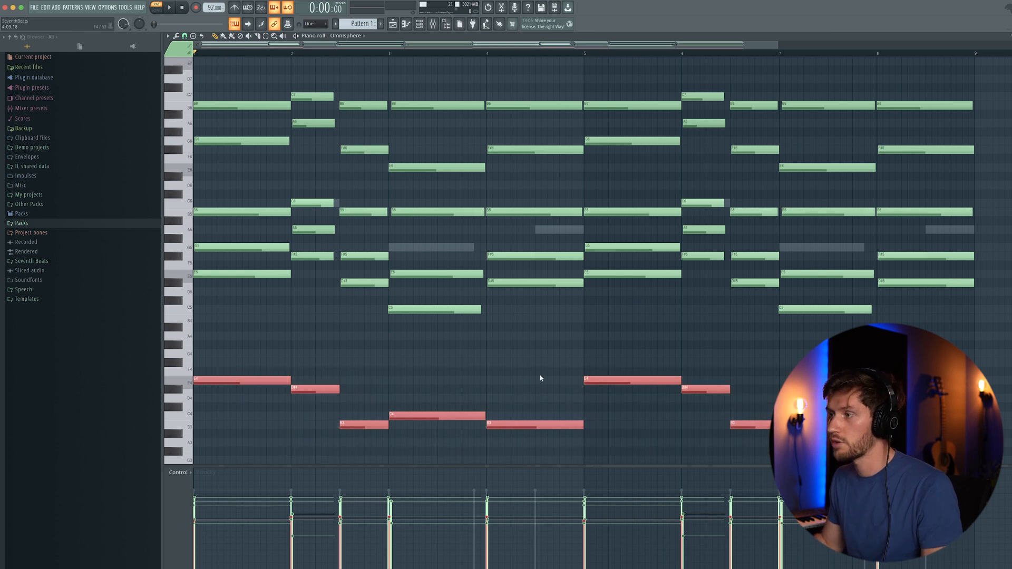
scroll(555, 386, down, 2)
click(417, 24)
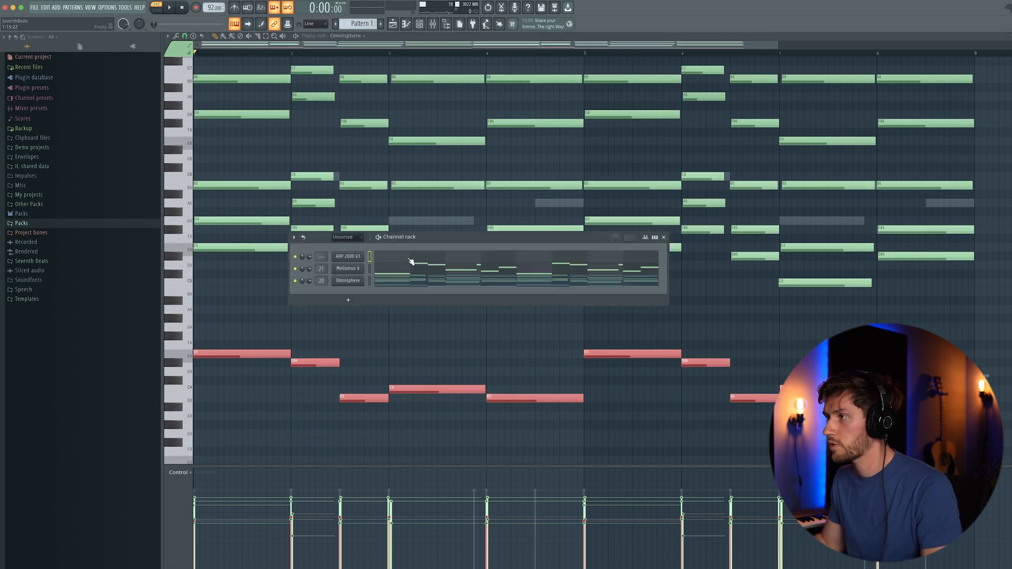
click(411, 262)
key(space)
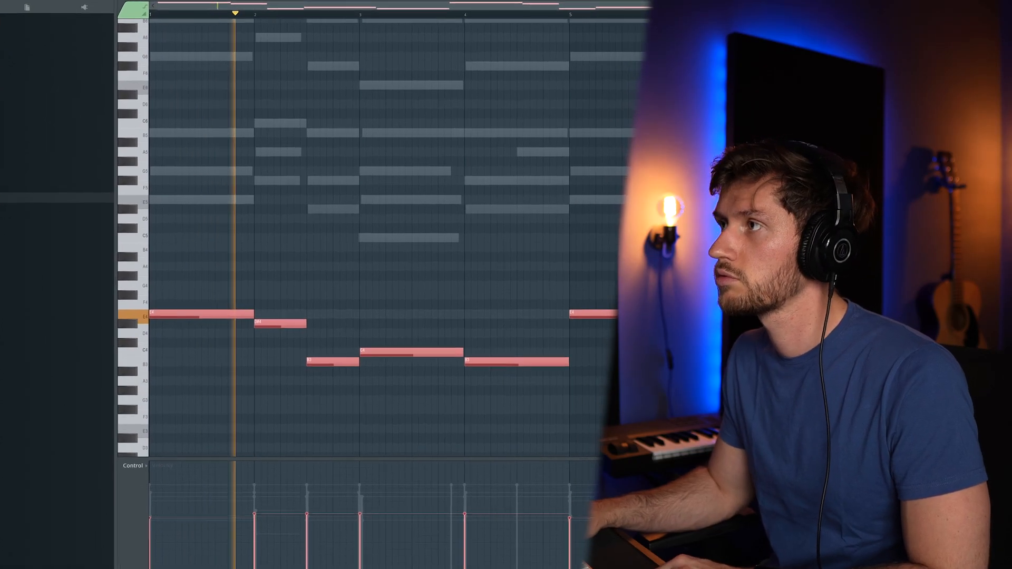
Draw E5 notes of equal length at the start of bars 1, 3, 5 and 7 in the Solina V2 pattern.
key(F6)
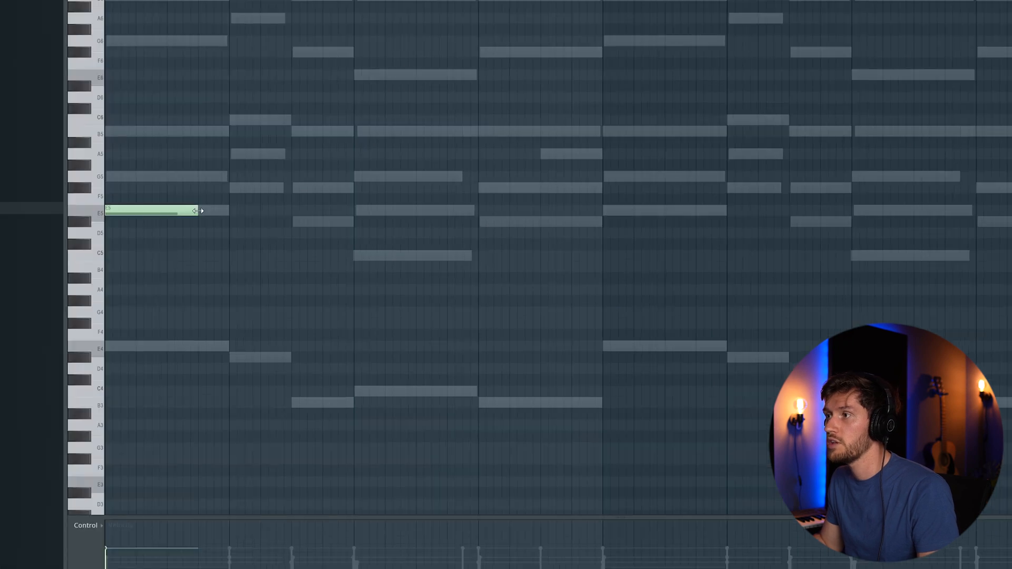
key(space)
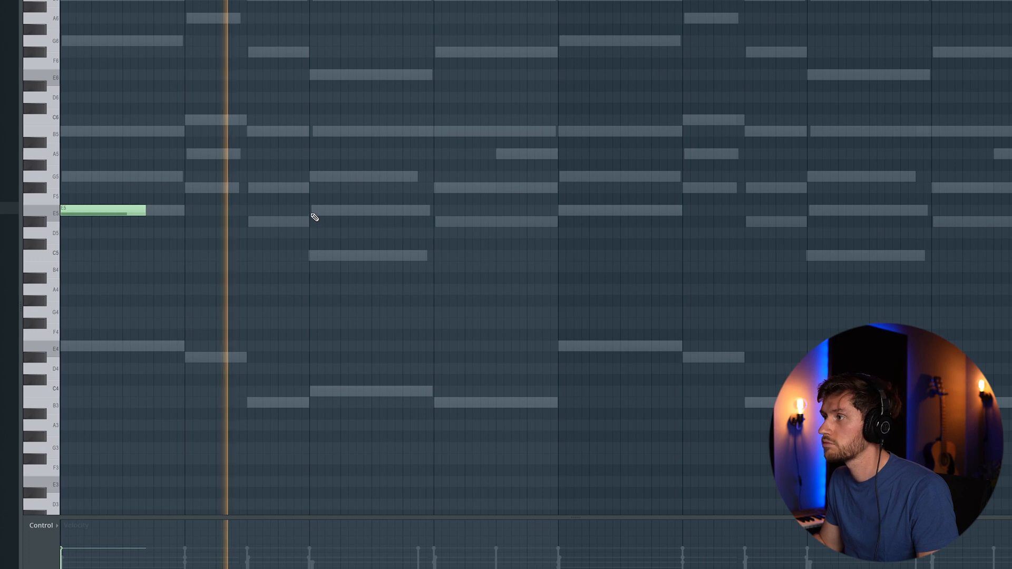
click(308, 214)
click(552, 211)
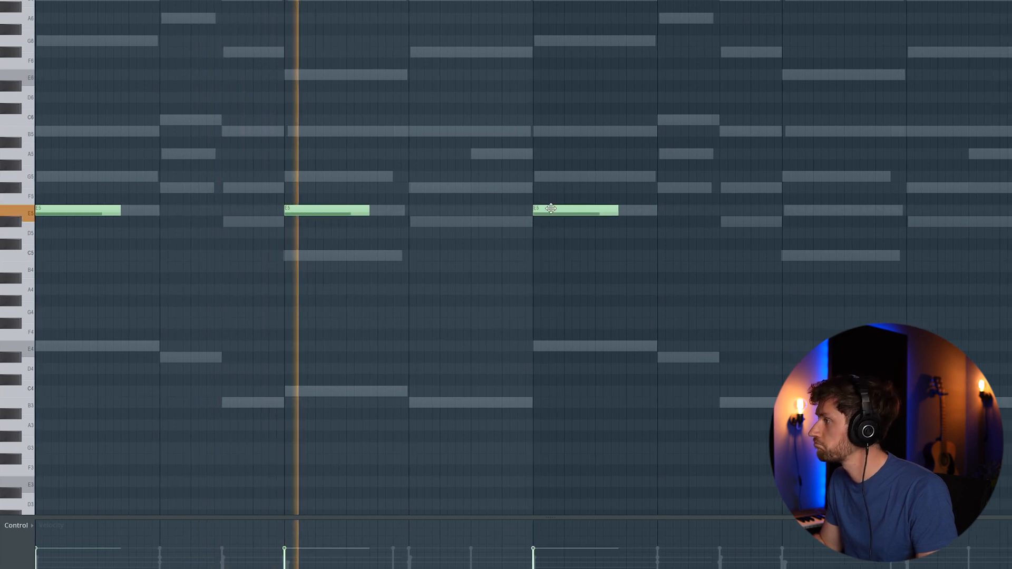
click(778, 210)
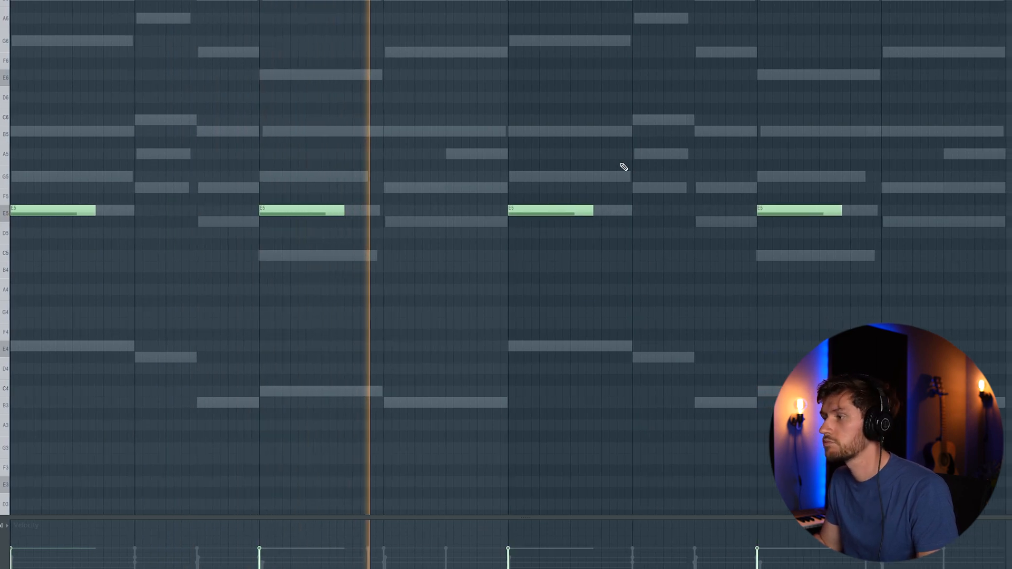
Insert a Kontakt channel, load the Hybrid Keys 2.0 instrument into it and close its window.
key(F6)
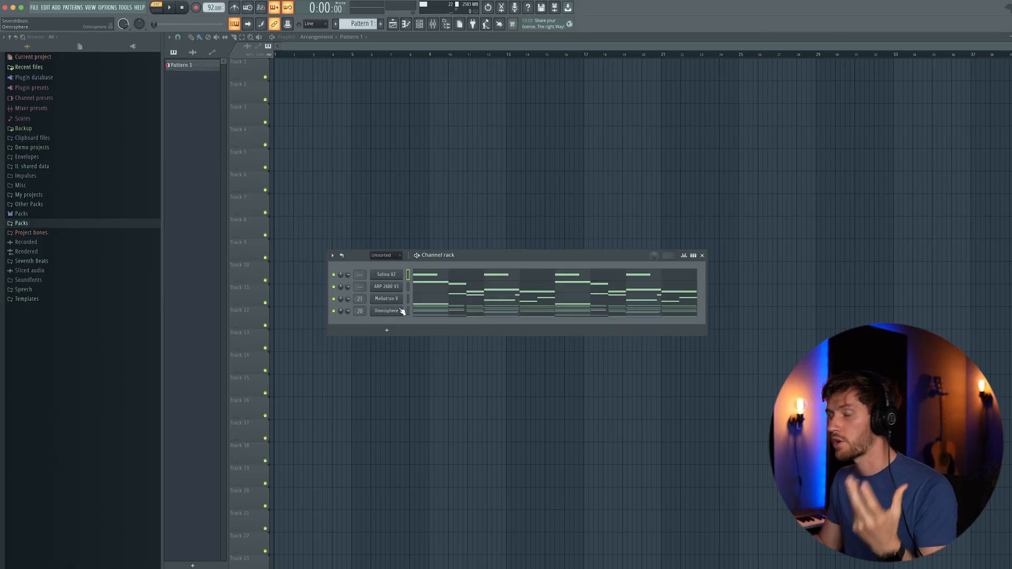
right_click(401, 311)
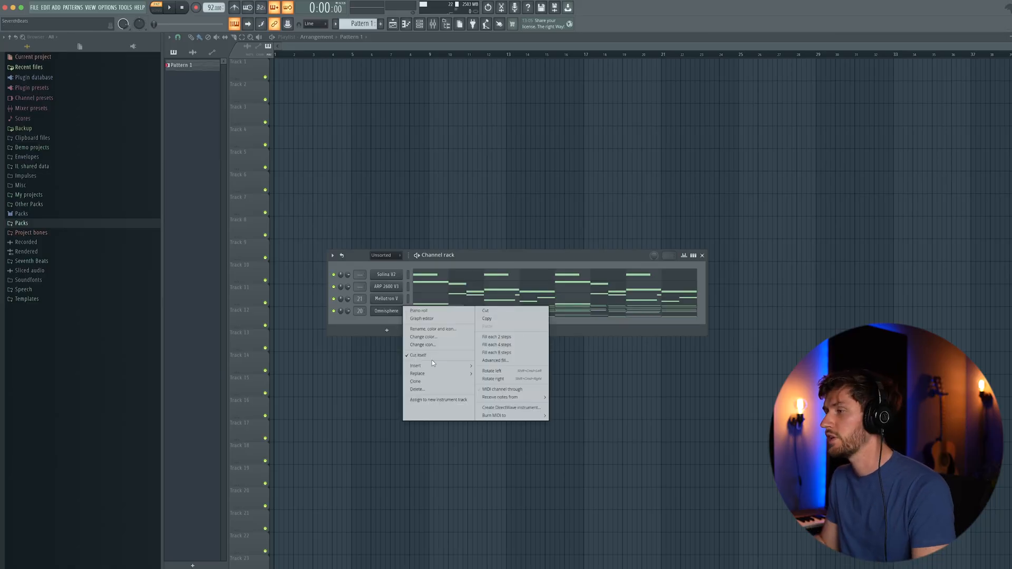
mouse_move(434, 365)
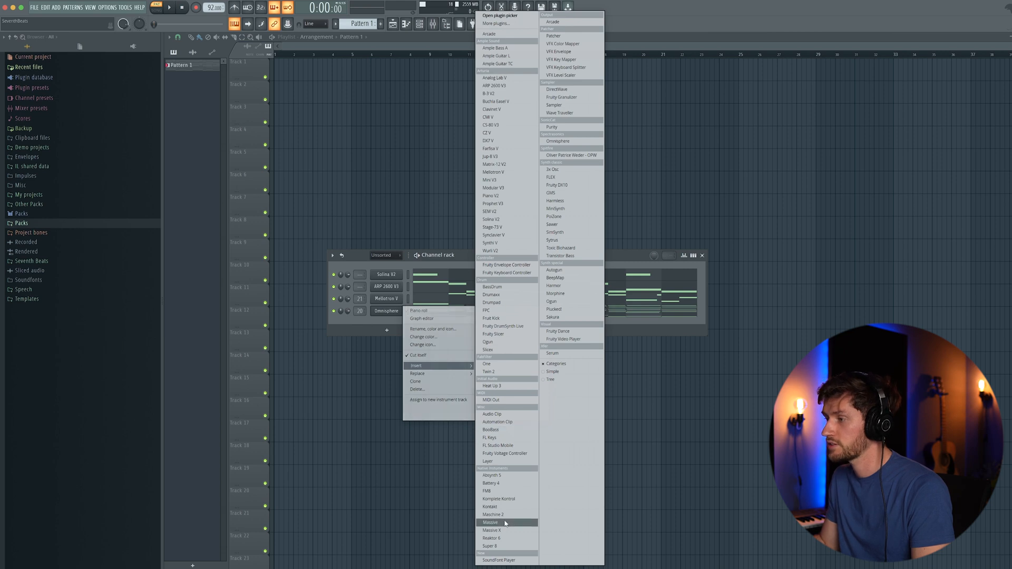
click(490, 506)
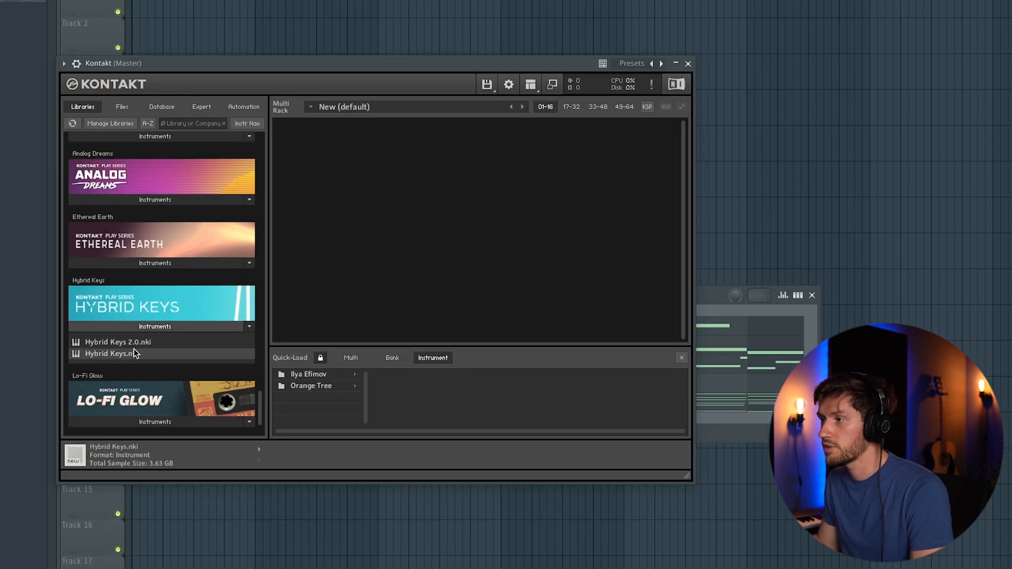
drag(138, 353, 283, 344)
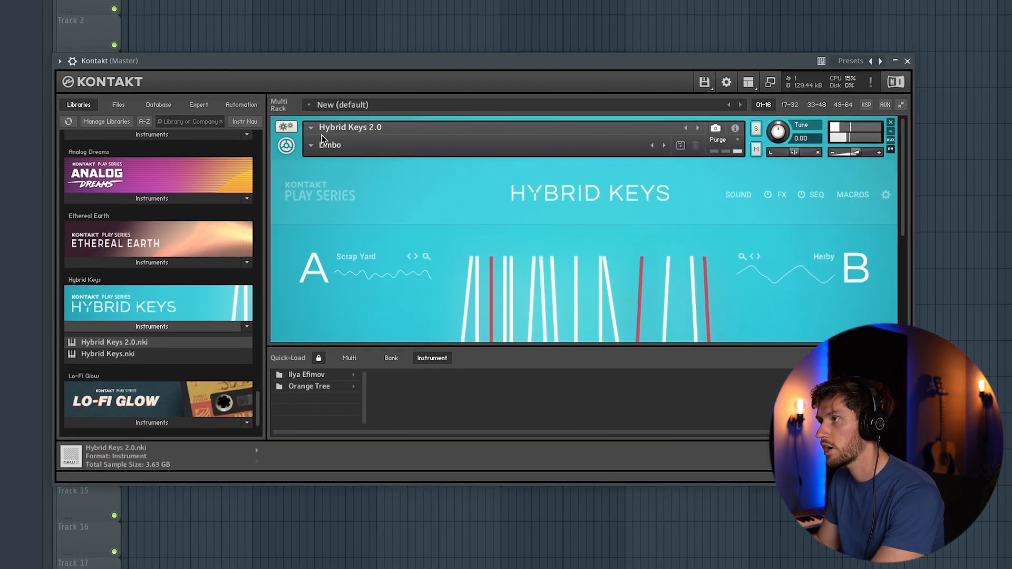
click(909, 60)
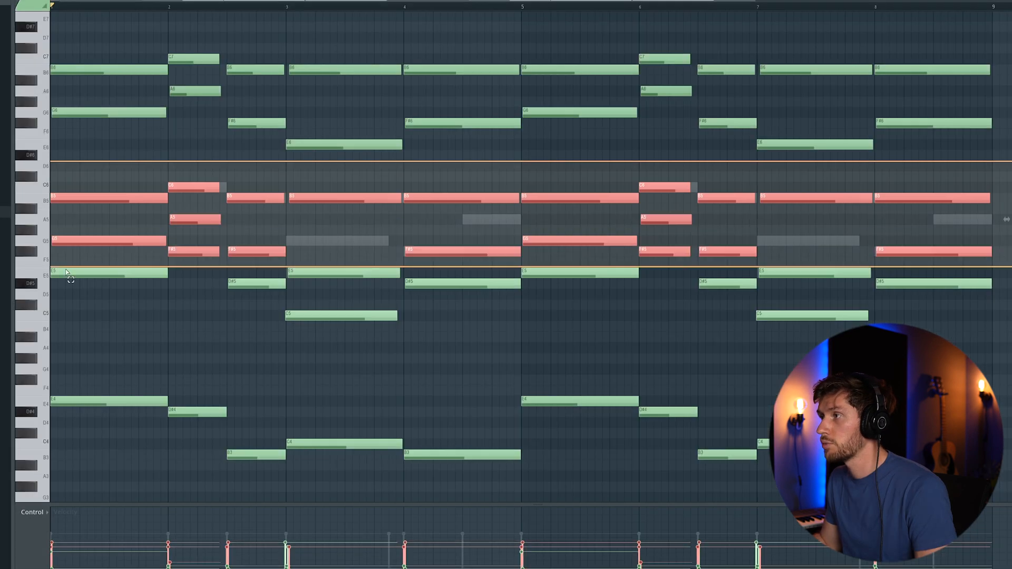
Copy the middle chord notes between C5 and C6 from Omnisphere into the Kontakt pattern and transpose them down one octave.
drag(67, 271, 85, 334)
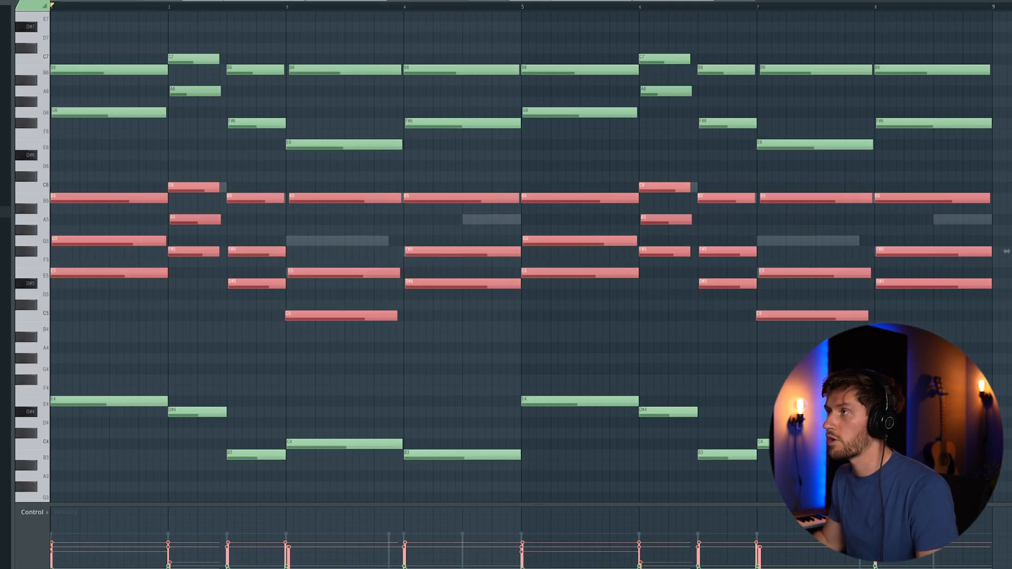
key(F6)
click(357, 322)
key(ctrl+v)
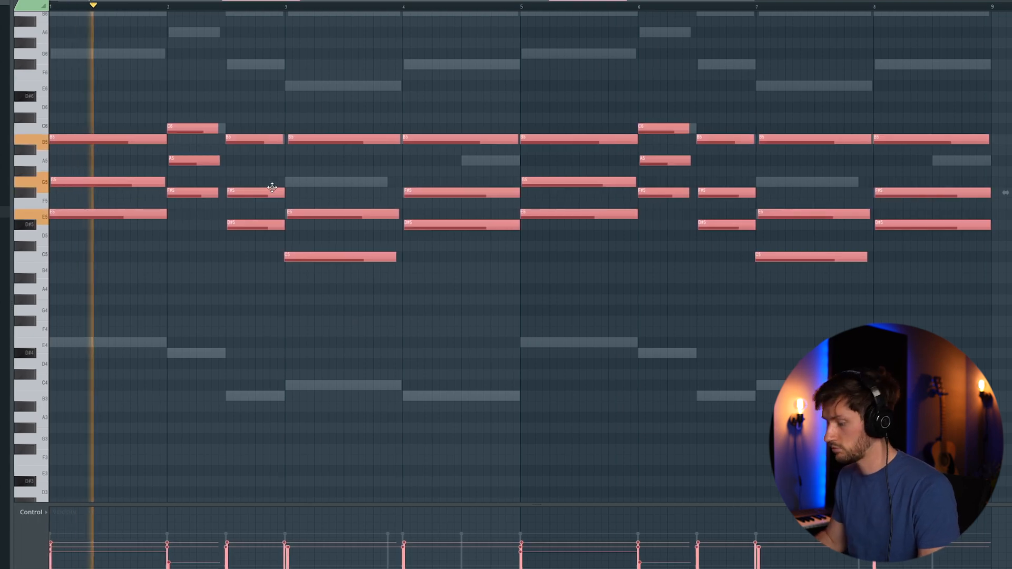
key(ctrl+Down)
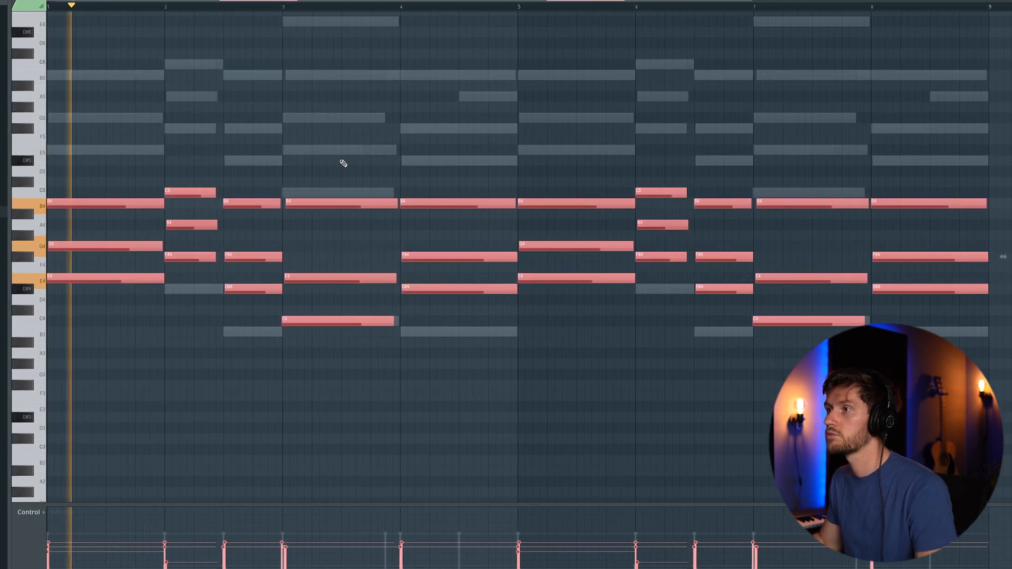
scroll(410, 153, up, 2)
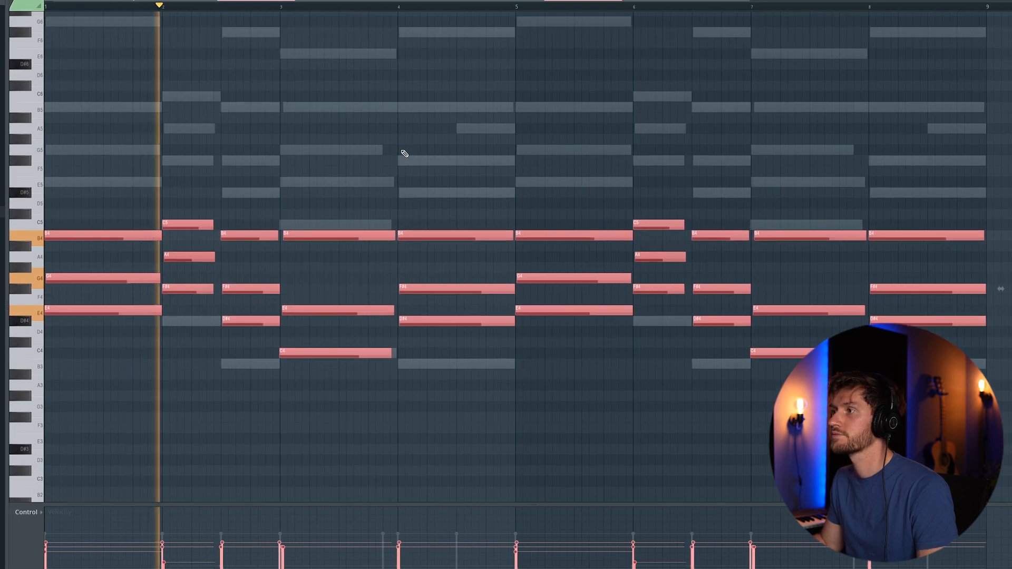
Assign Kontakt to mixer track 22, route that track into the Kalimba track and lower its fader.
key(F6)
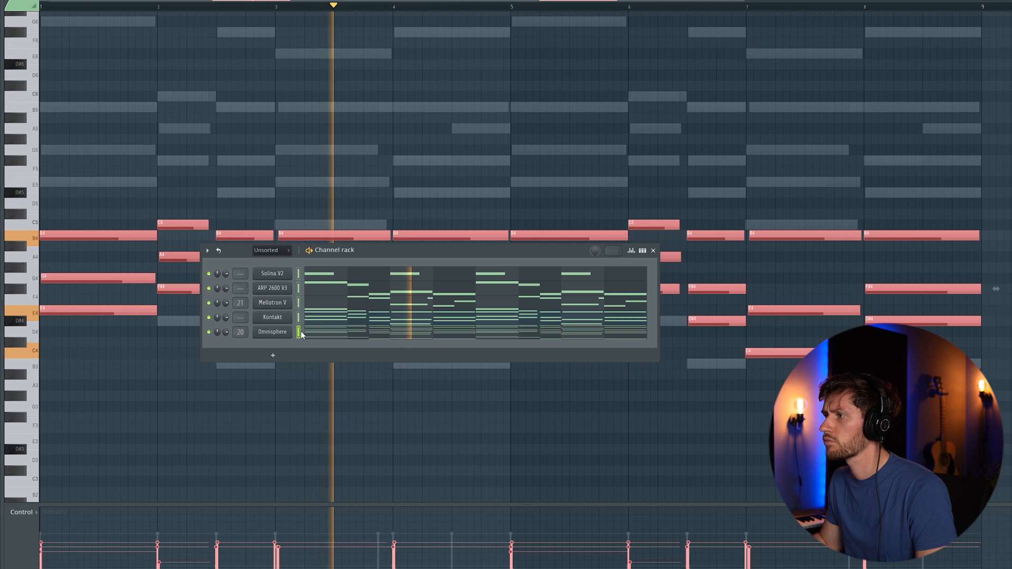
key(F9)
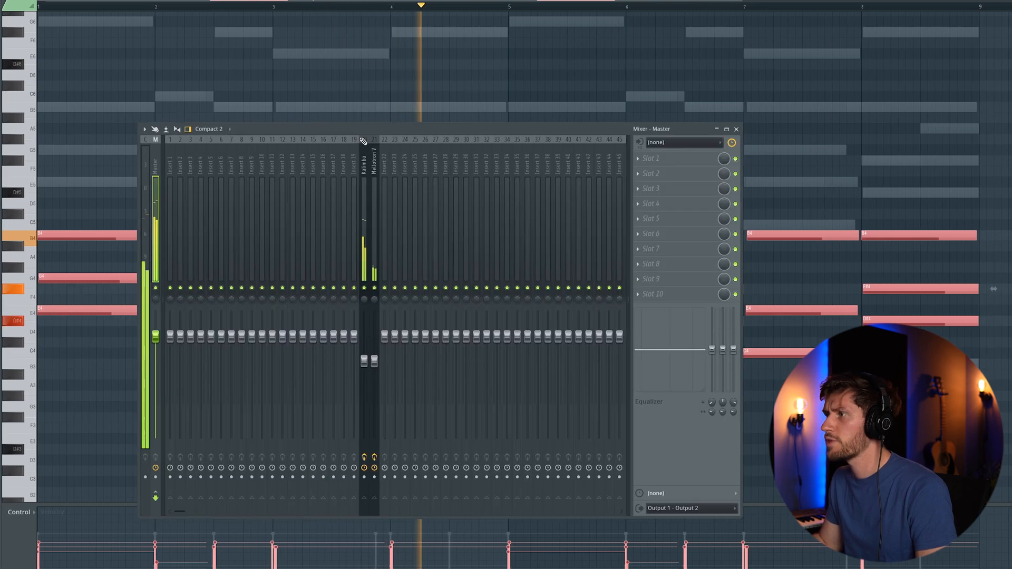
click(552, 250)
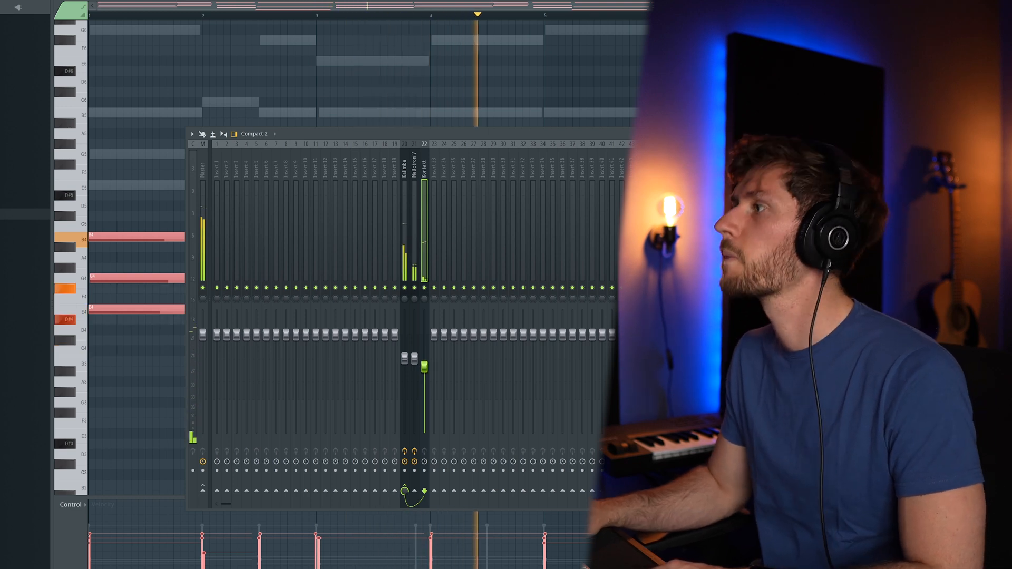
key(F9)
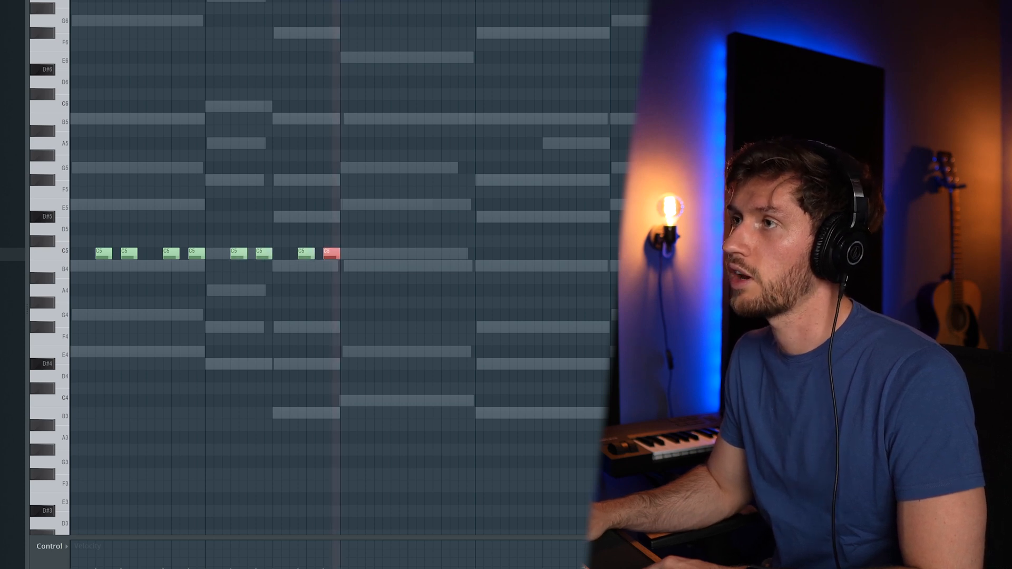
Duplicate the two-bar C5 percussion rhythm until it fills the eight-bar pattern and play it back.
key(ctrl+a)
key(ctrl+b)
key(ctrl+d)
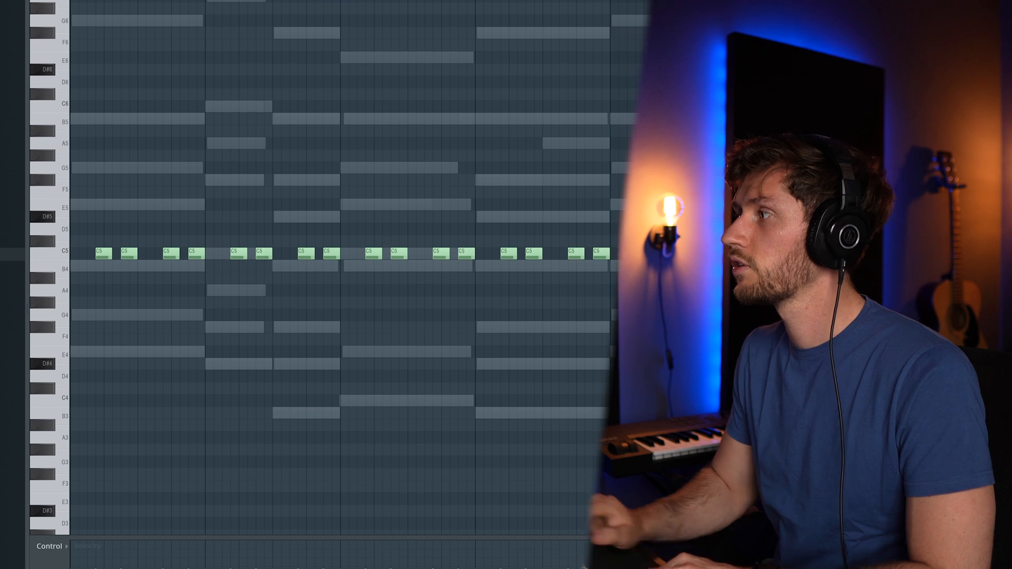
key(space)
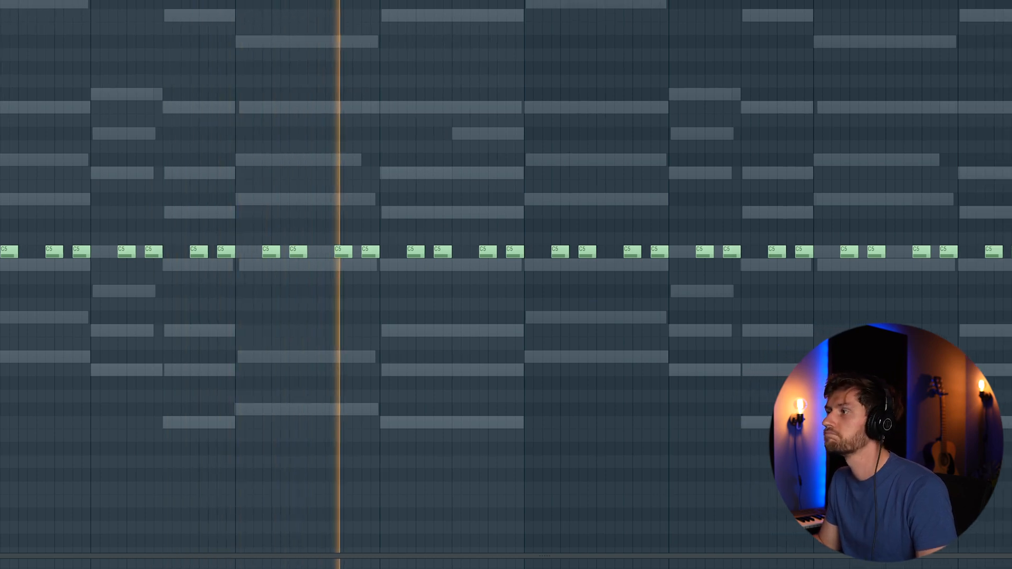
Fill in the other TAINY percussion patterns, including one with two adjacent C5 hits early in every bar.
key(F6)
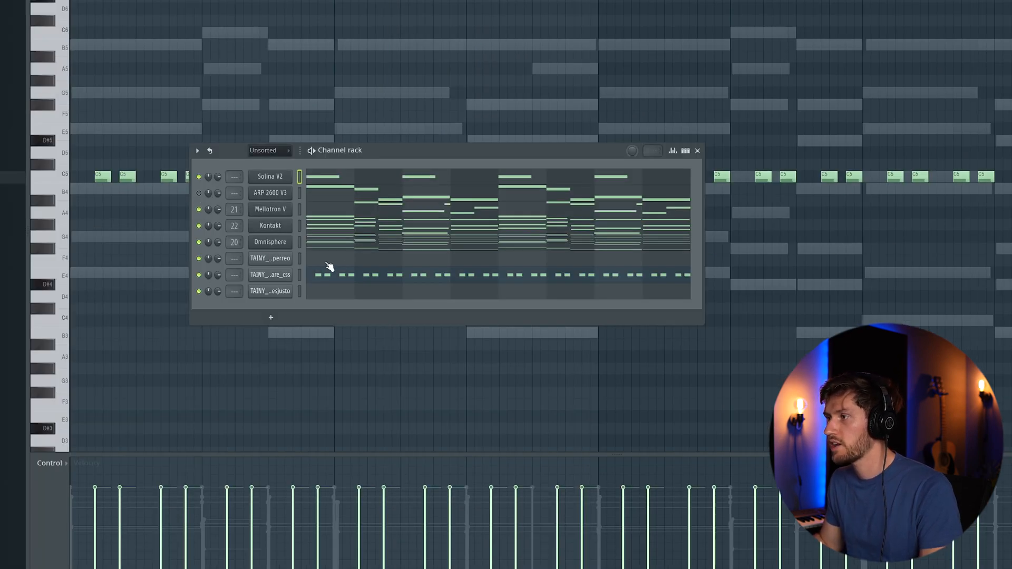
click(341, 264)
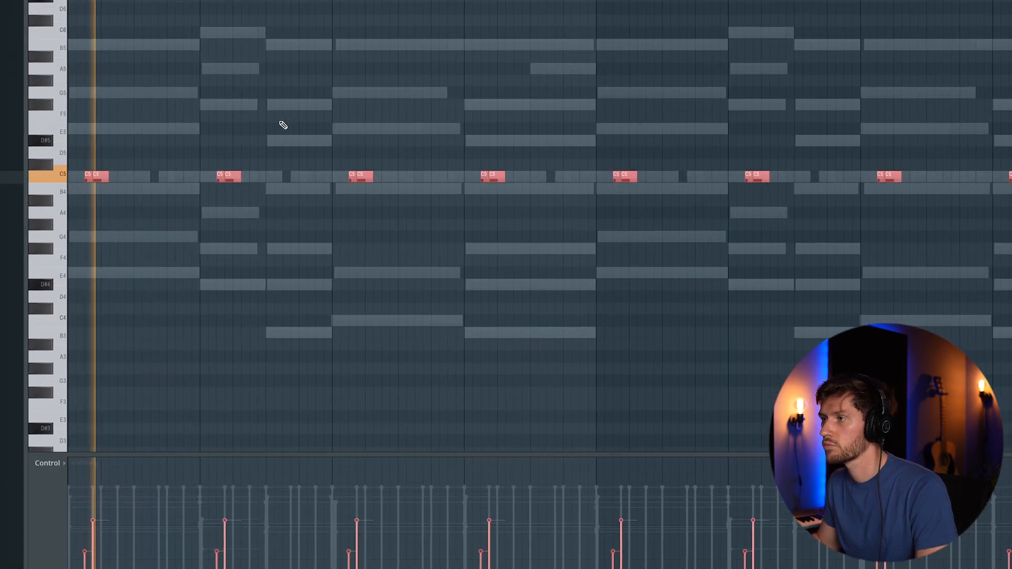
key(ctrl+d)
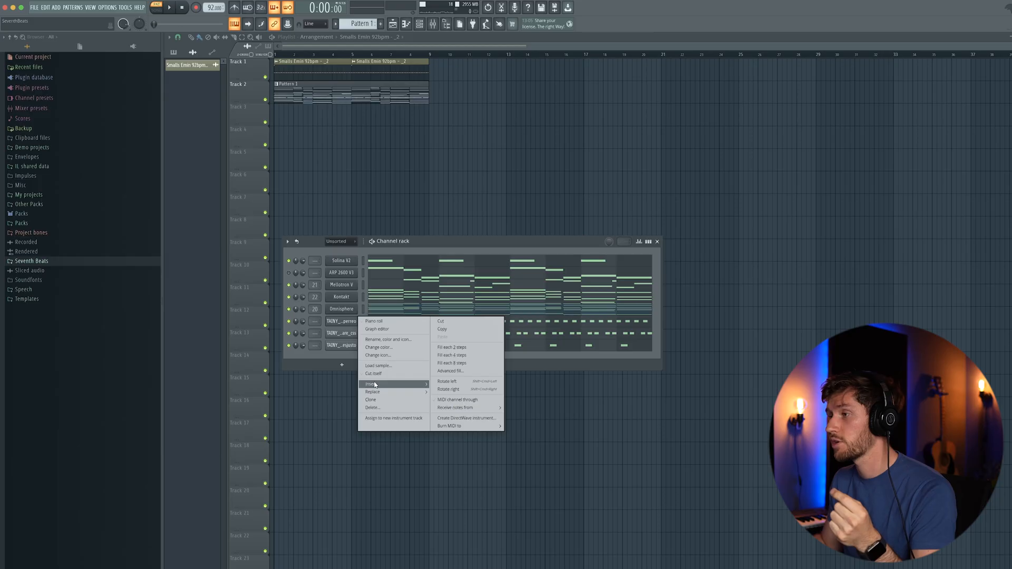
Insert a Mini V3 channel, load the bass preset A Bass You'll Use and lower its filter cutoff.
mouse_move(380, 385)
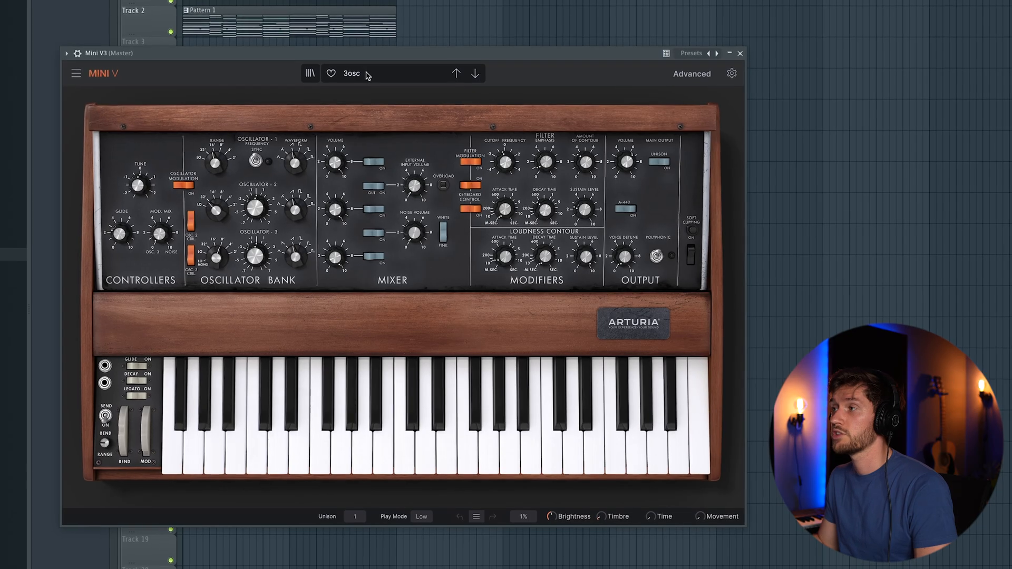
click(404, 130)
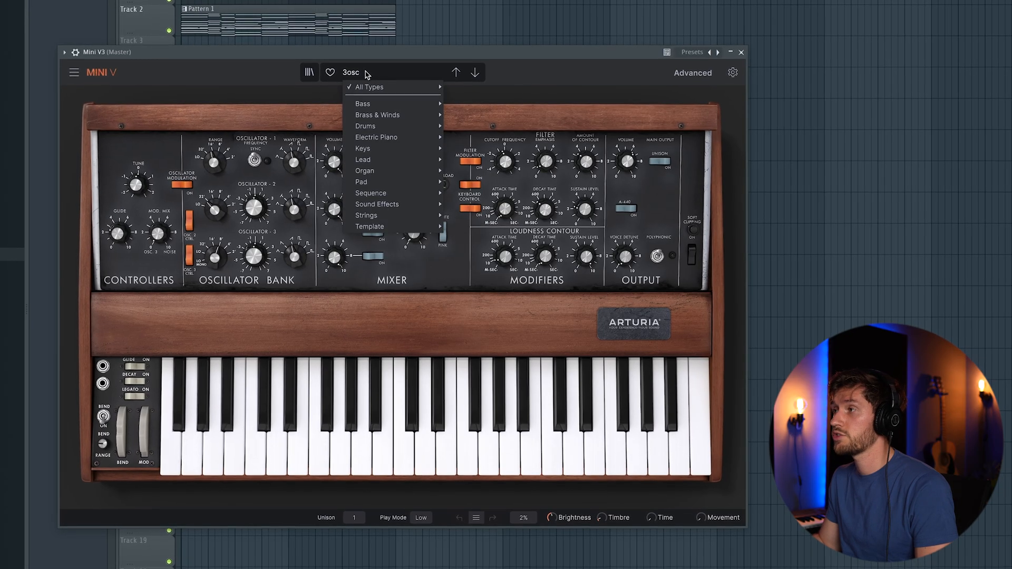
mouse_move(408, 156)
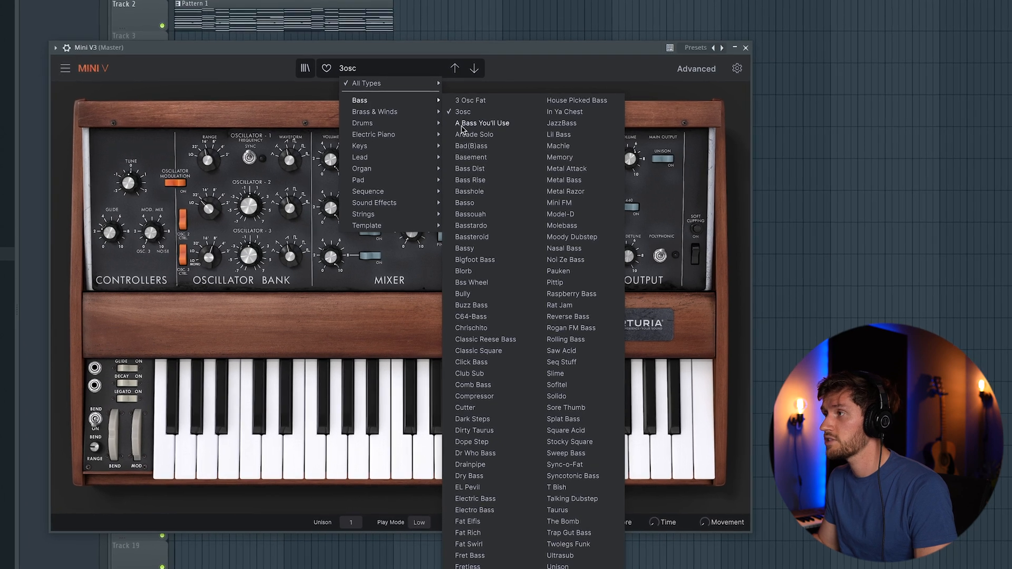
click(482, 125)
drag(505, 157, 504, 169)
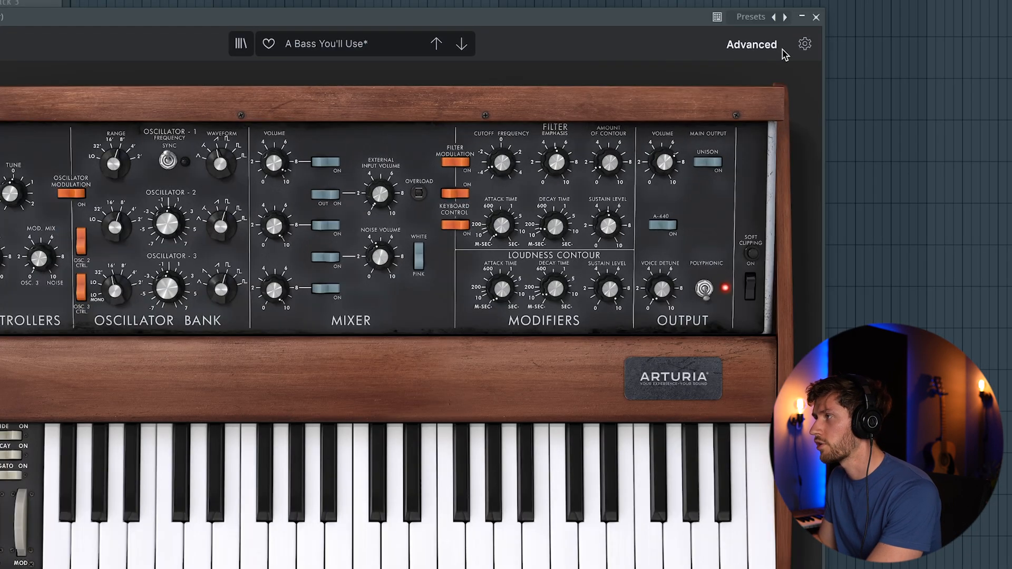
click(817, 17)
Draw short Mini V3 bass notes every half bar over four bars: E4, E4, D#4, B3, C4, C4, B3, B3.
click(300, 396)
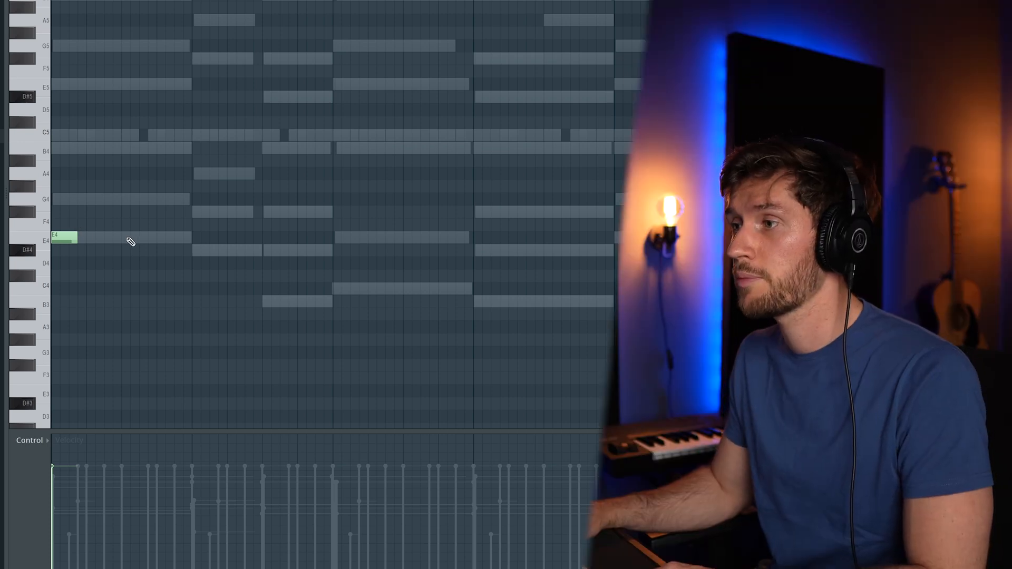
click(202, 251)
click(266, 302)
click(333, 289)
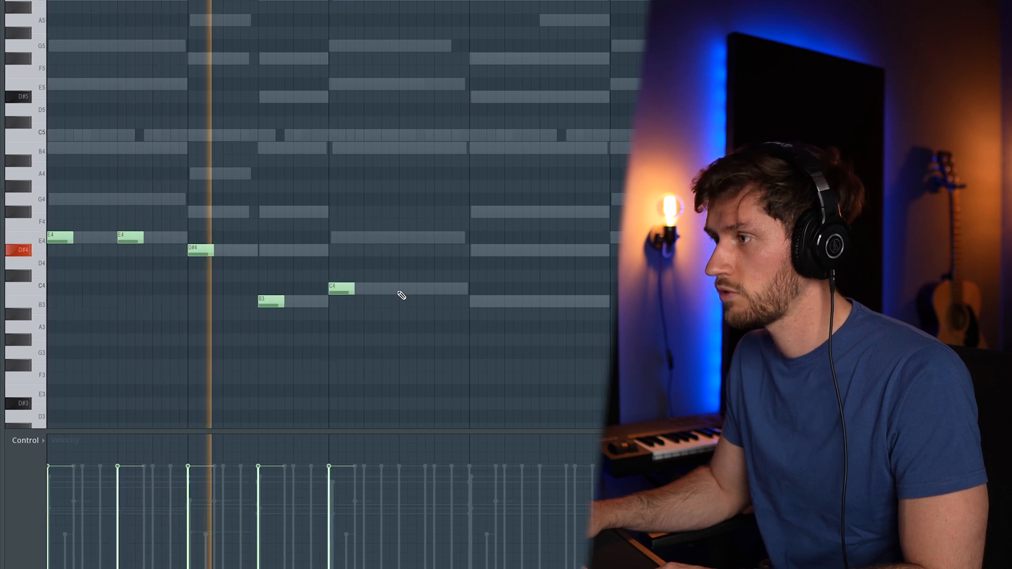
click(402, 290)
click(471, 300)
click(541, 301)
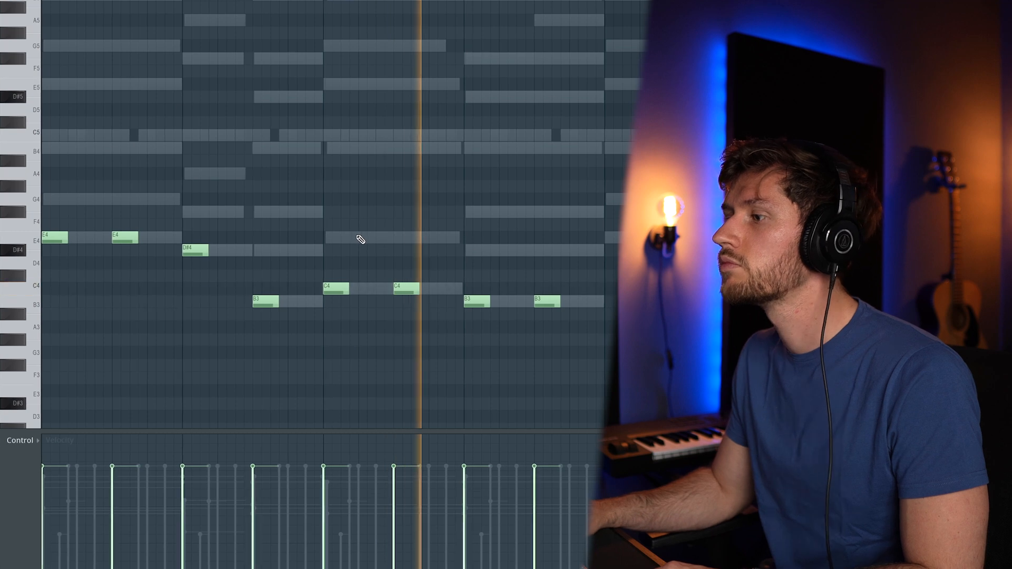
Transpose all the Mini V3 bass notes down one octave.
scroll(358, 239, down, 3)
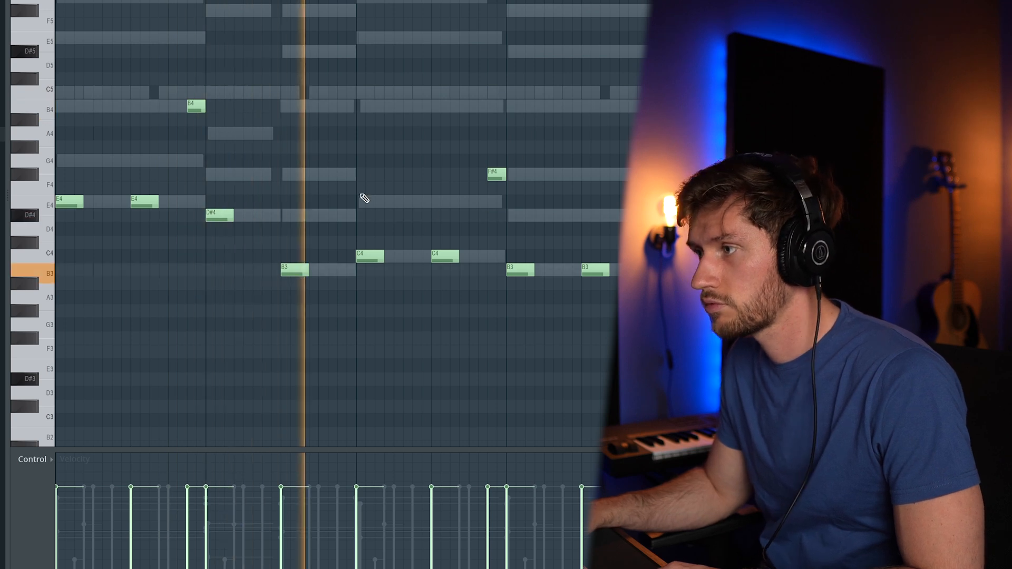
key(ctrl+a)
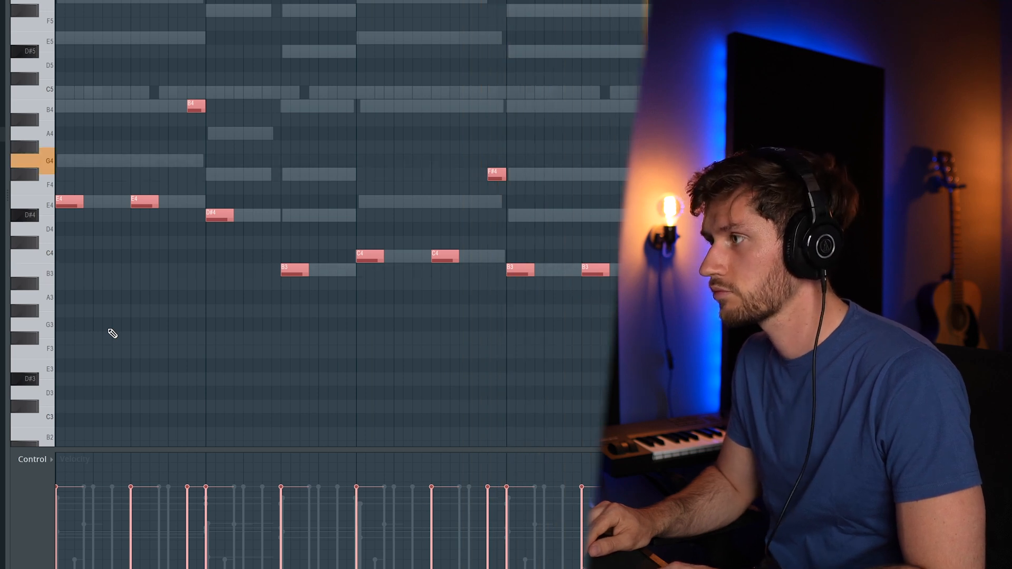
key(space)
key(ctrl+Down)
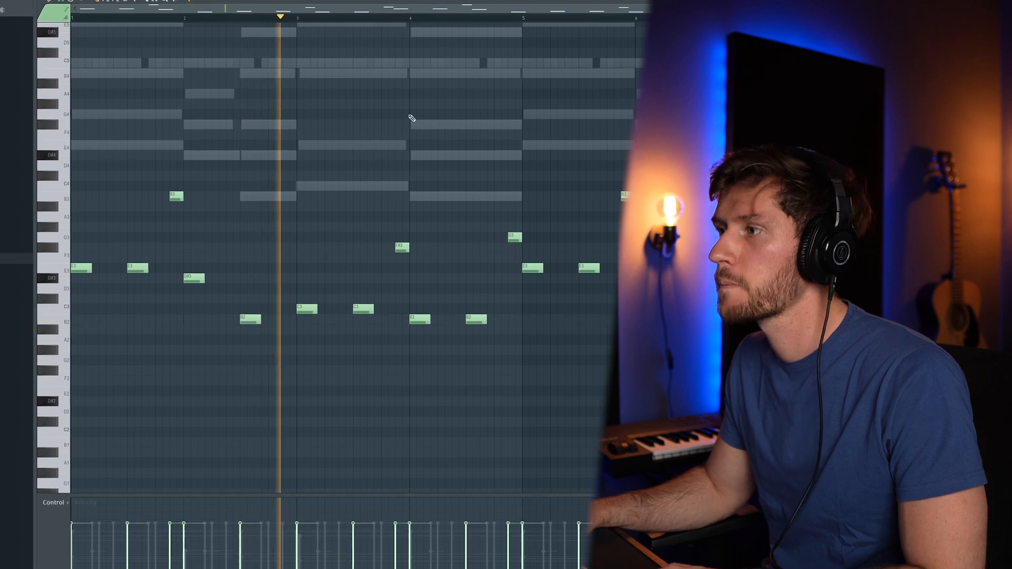
Lower the Mini V3 filter cutoff slightly, close the synth and play back the arrangement.
key(F6)
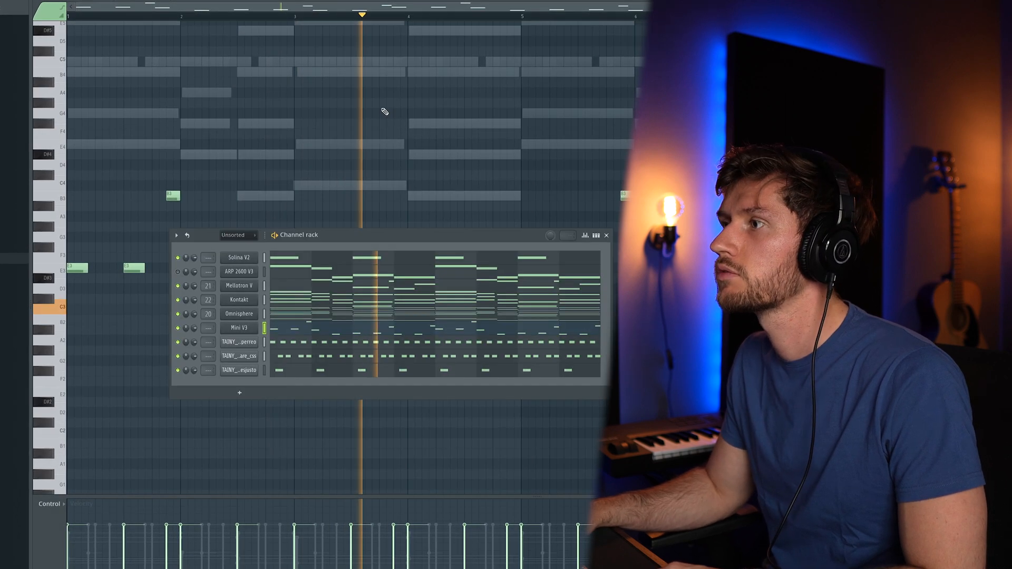
click(249, 330)
mouse_move(431, 180)
drag(430, 180, 429, 183)
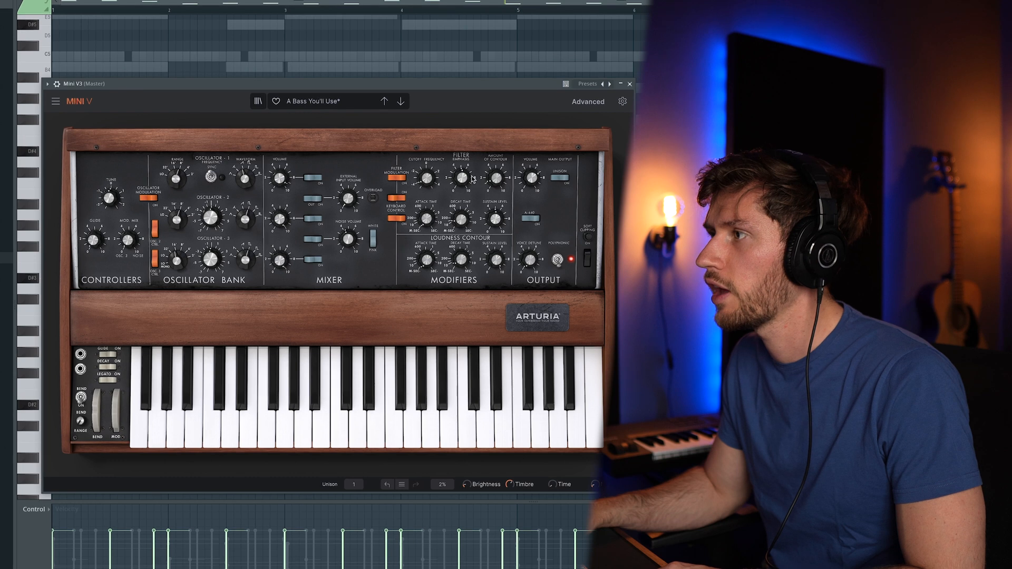
click(629, 85)
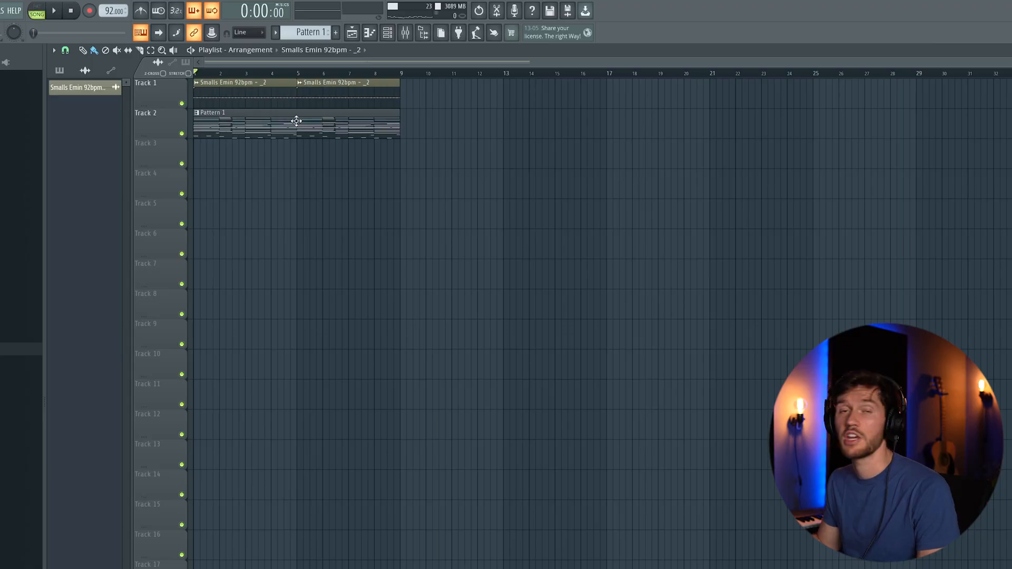
key(space)
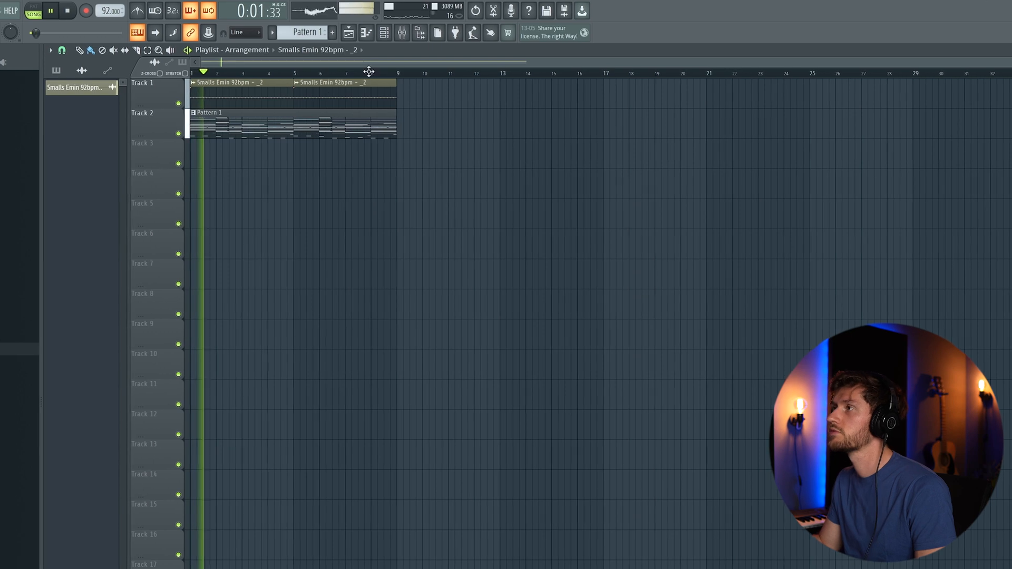
click(384, 35)
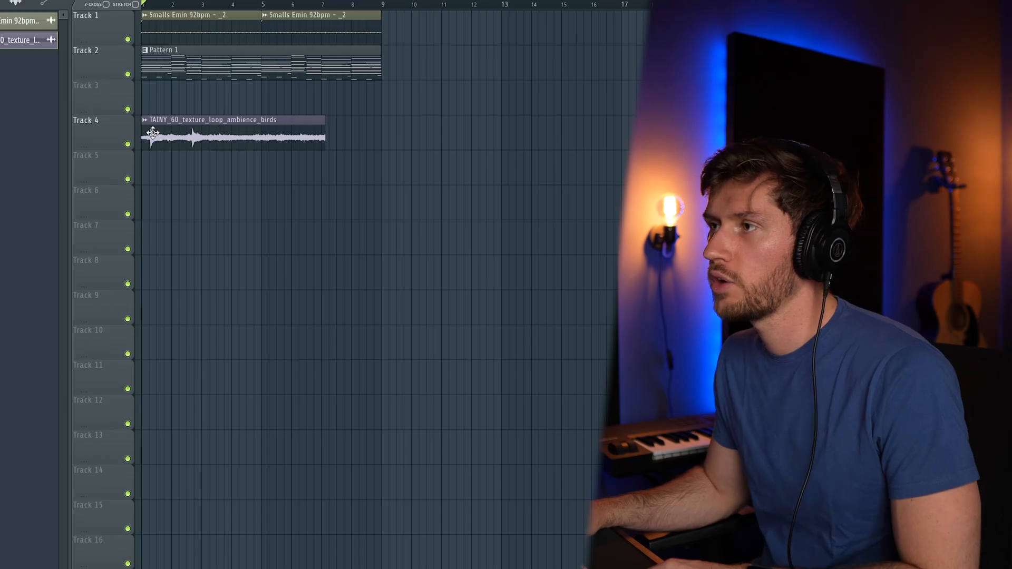
Open the TAINY_60_texture_loop_ambience_birds clip's settings and time-stretch the clip until it ends at bar 9.
double_click(215, 135)
drag(259, 94, 361, 185)
drag(386, 227, 386, 202)
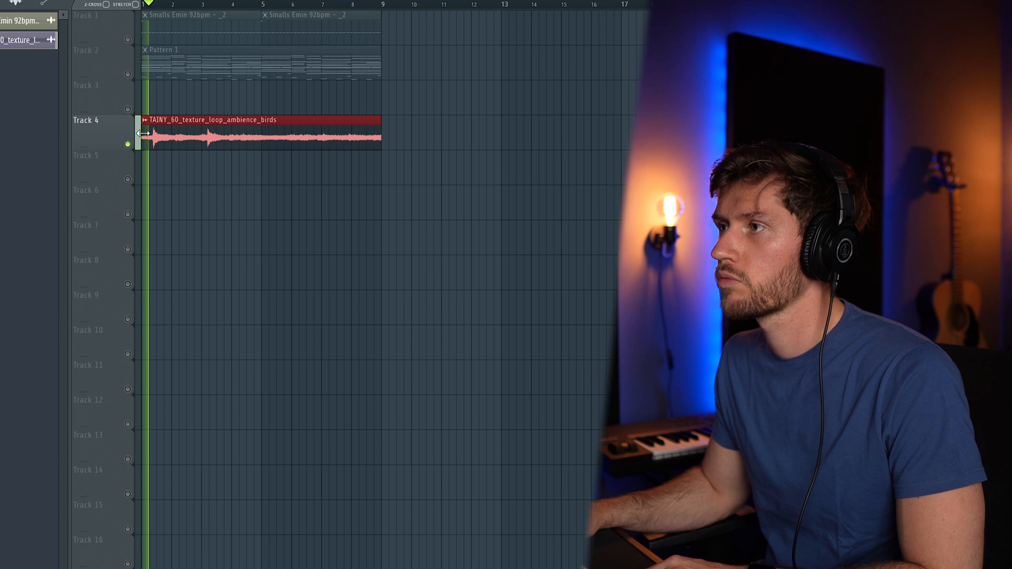
Trim the start off the birds ambience clip to leave four bars, and duplicate it from bar 5 to bar 9.
key(space)
drag(143, 133, 255, 136)
right_click(307, 104)
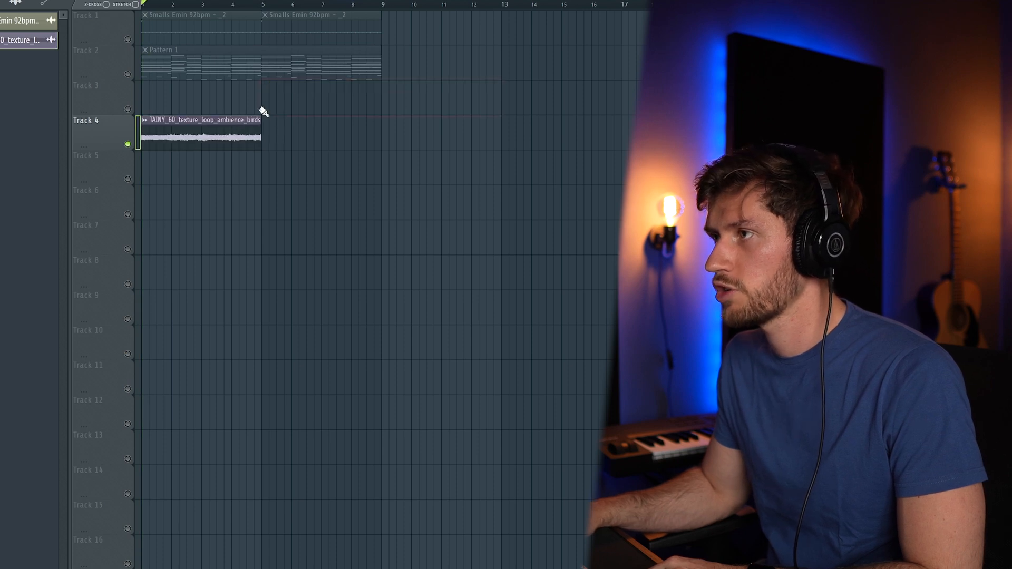
drag(274, 109, 300, 146)
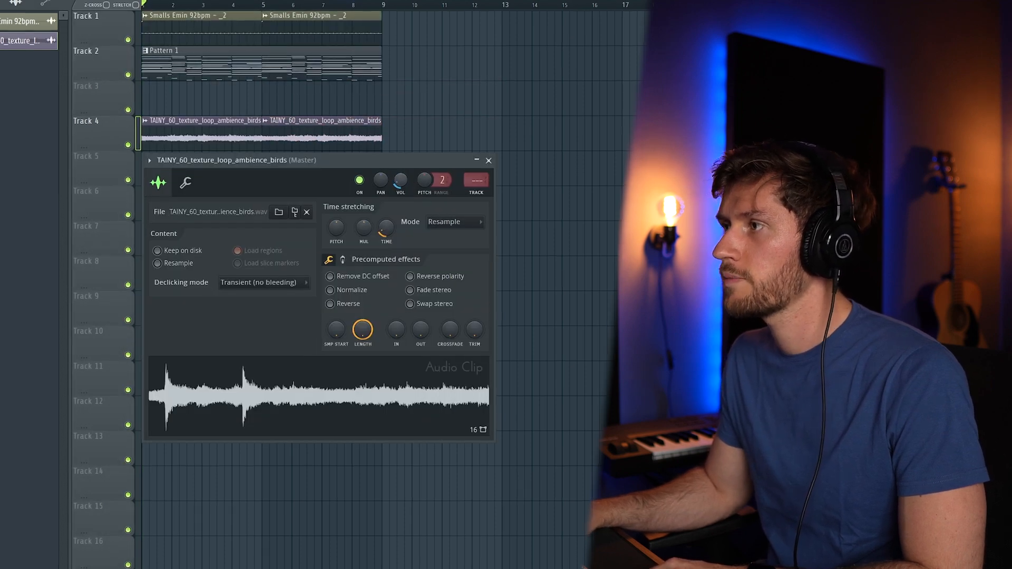
Play back the arrangement with the birds ambience and close the clip's settings.
key(space)
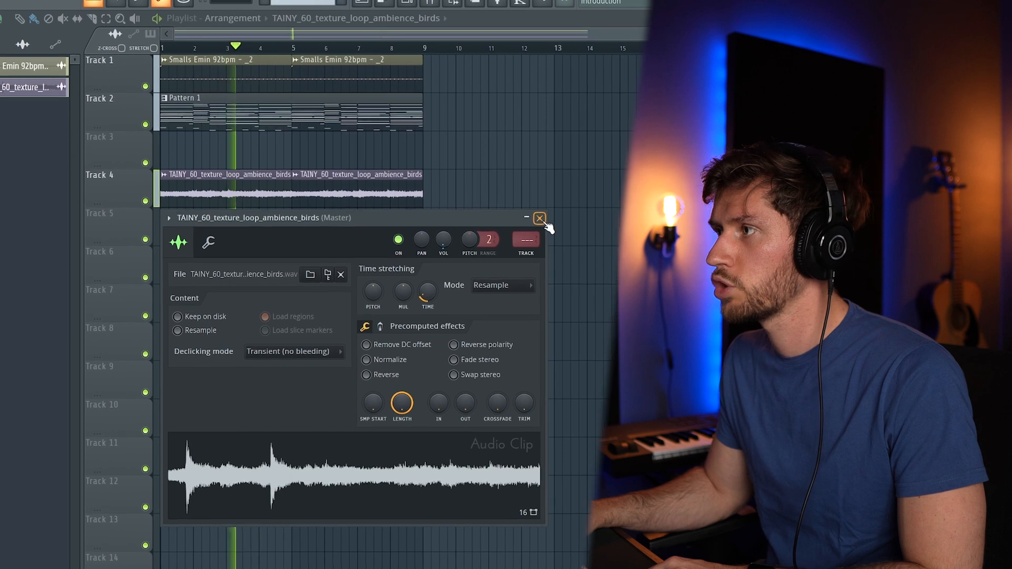
click(535, 214)
click(419, 7)
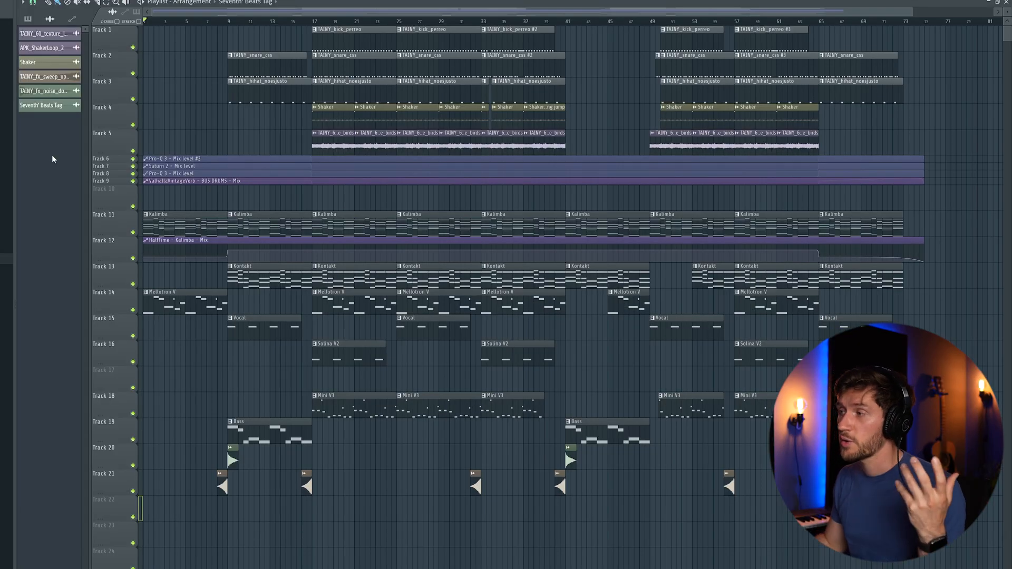
Examine the Vocal pattern's notes and the Arcade instrument that plays them.
double_click(264, 325)
scroll(327, 72, up, 2)
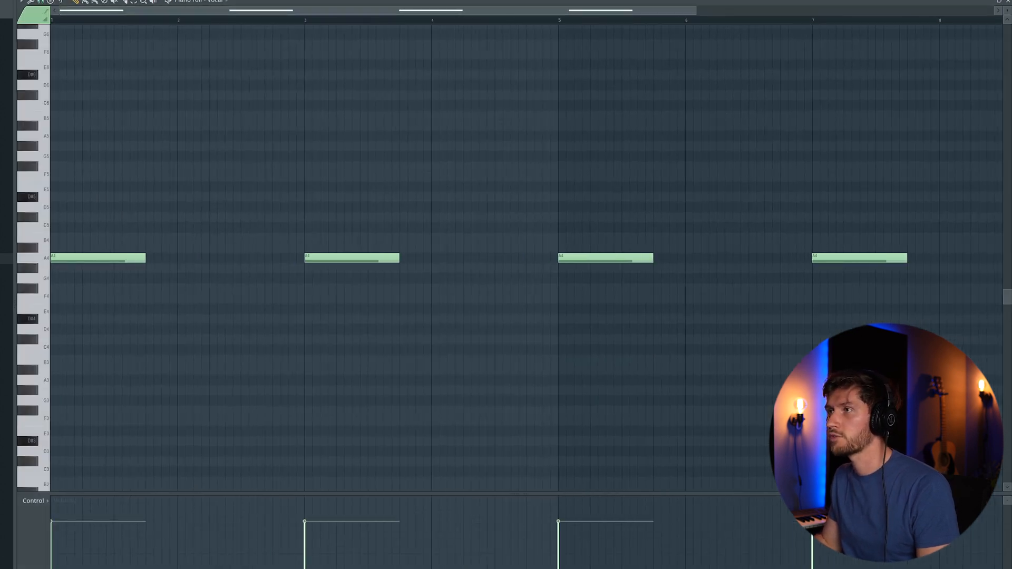
click(40, 21)
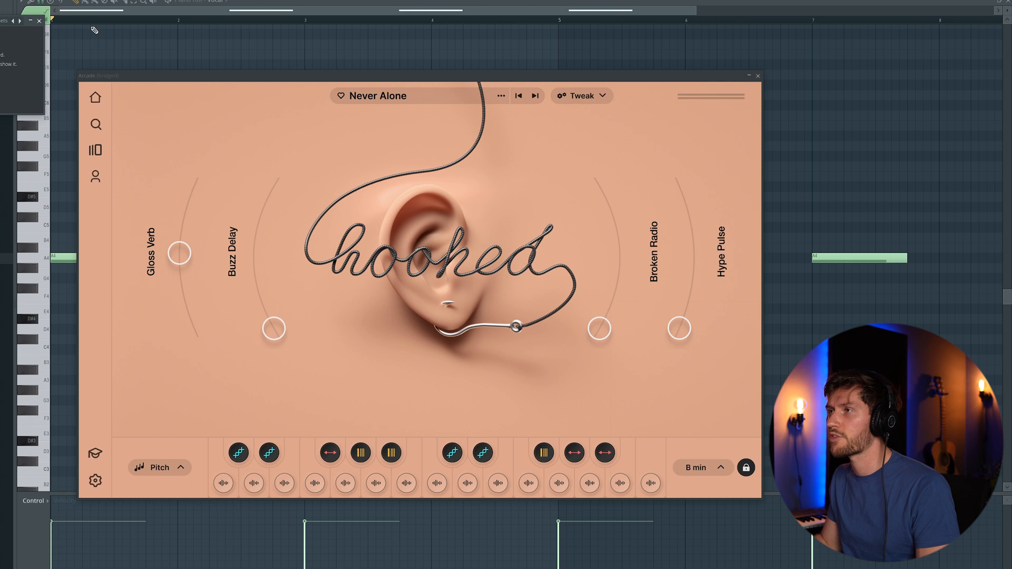
click(37, 22)
Review the ValhallaVintageVerb, both Pro-Q 3 and Saturn 2 effects on the BUS DRUMS mixer track during playback.
key(F9)
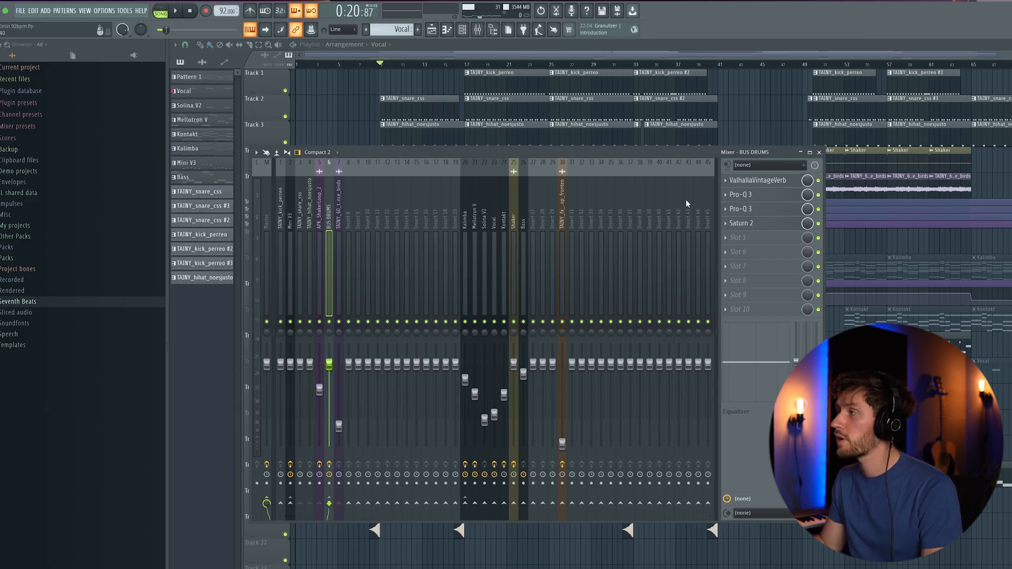
click(759, 180)
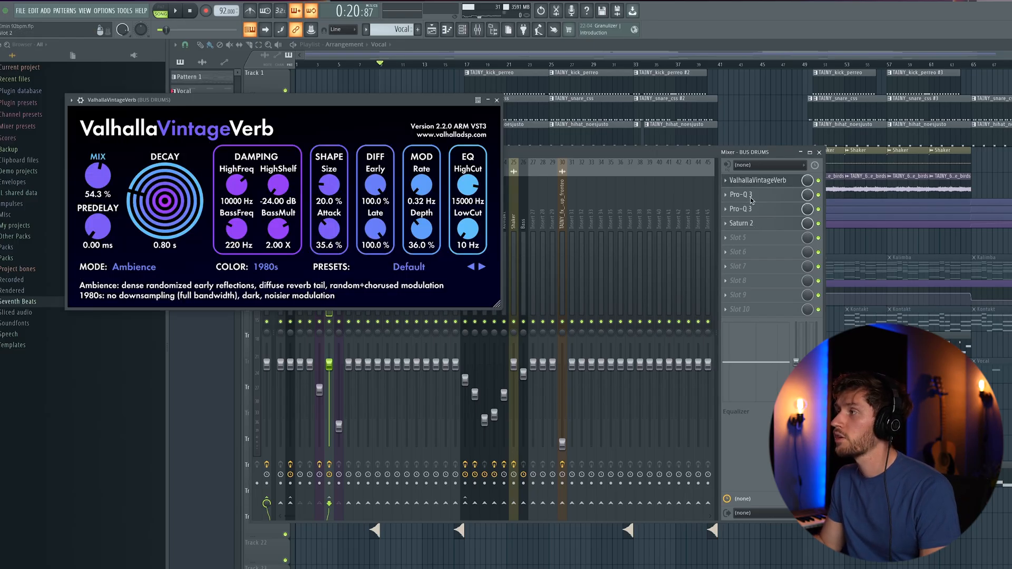
click(751, 197)
click(751, 212)
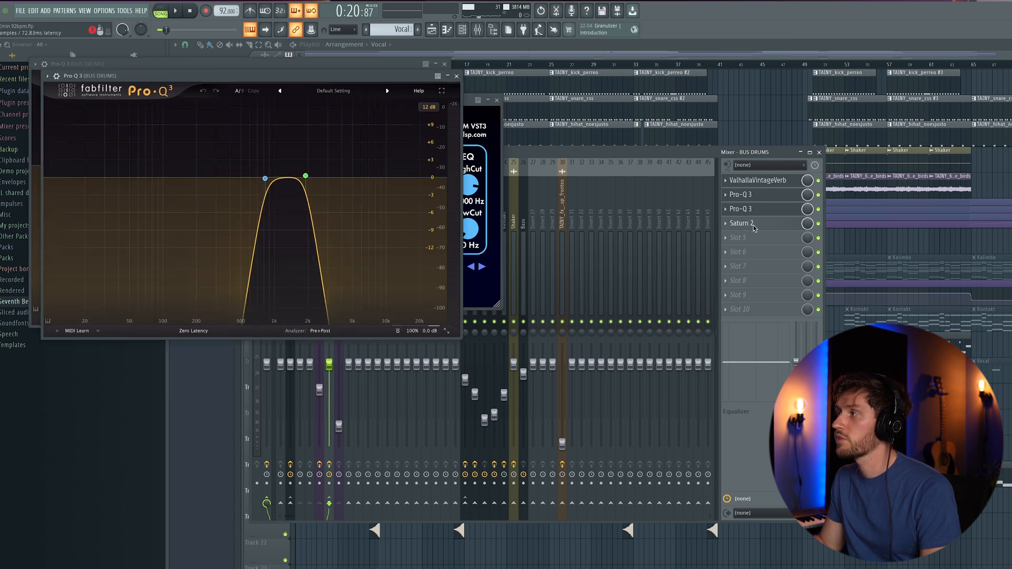
click(753, 225)
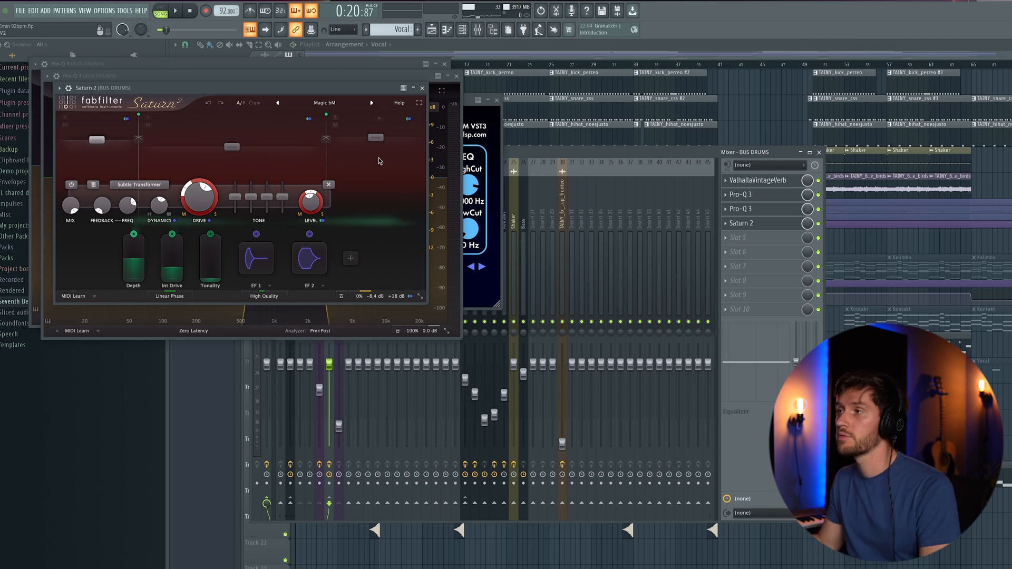
key(space)
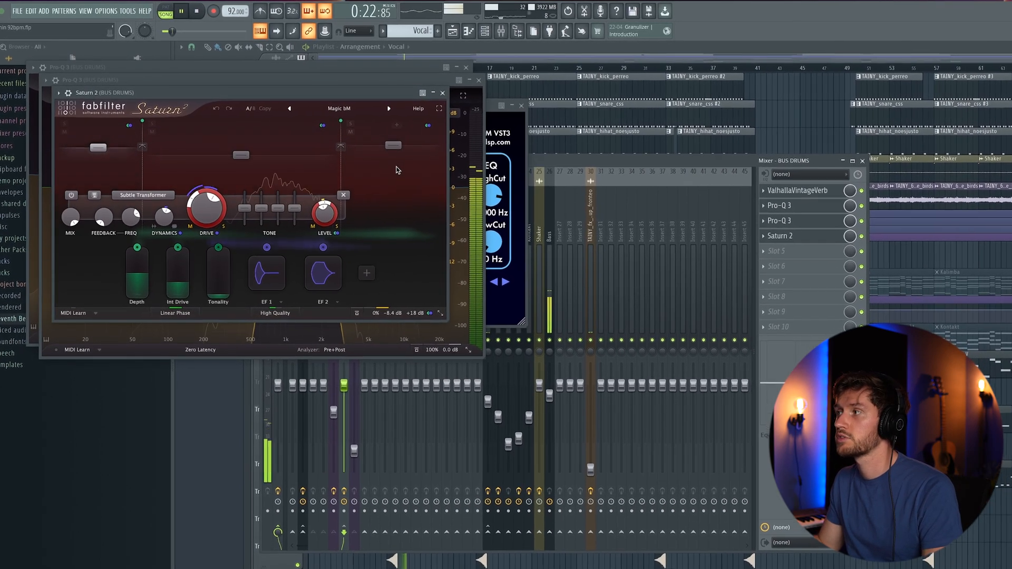
click(443, 93)
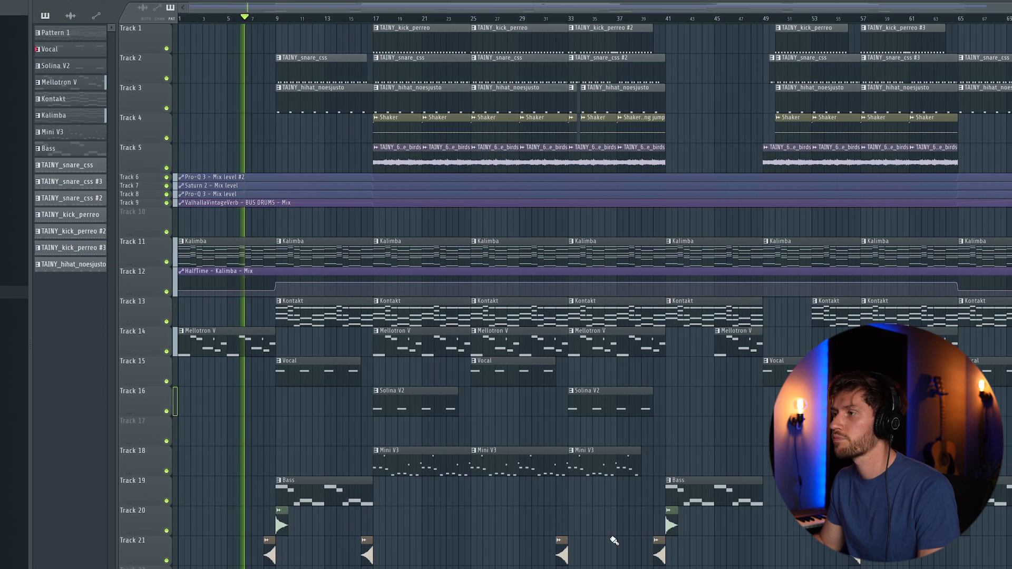
Check the Kickstart 2 effect on the Mellotron V mixer track, and close the effect and the mixer.
key(F9)
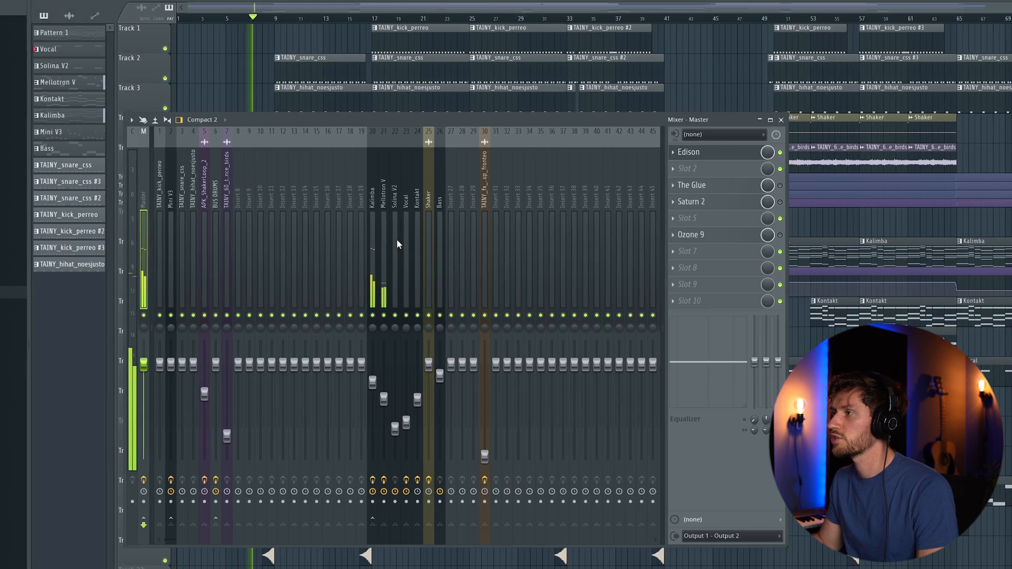
click(380, 195)
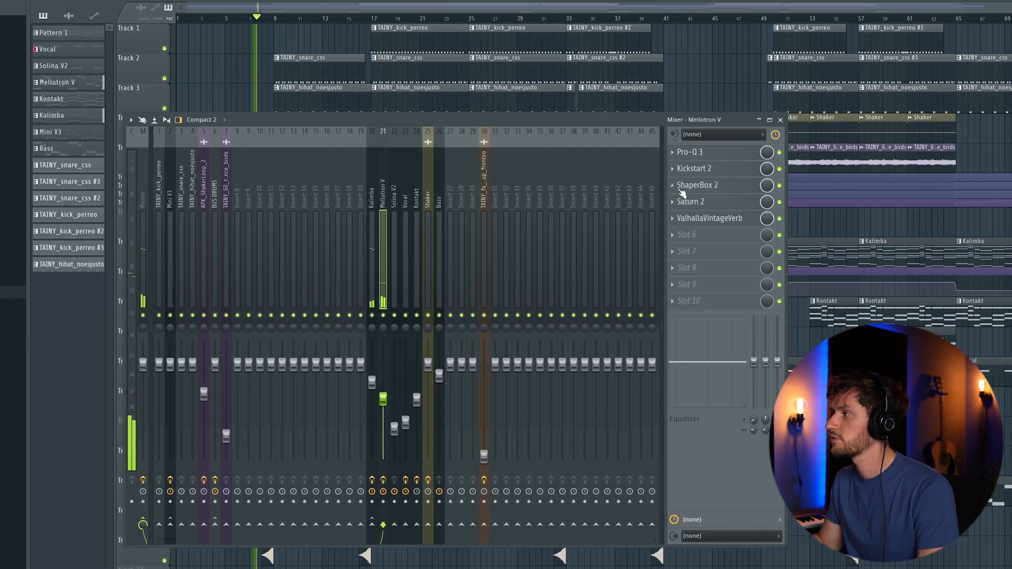
click(713, 172)
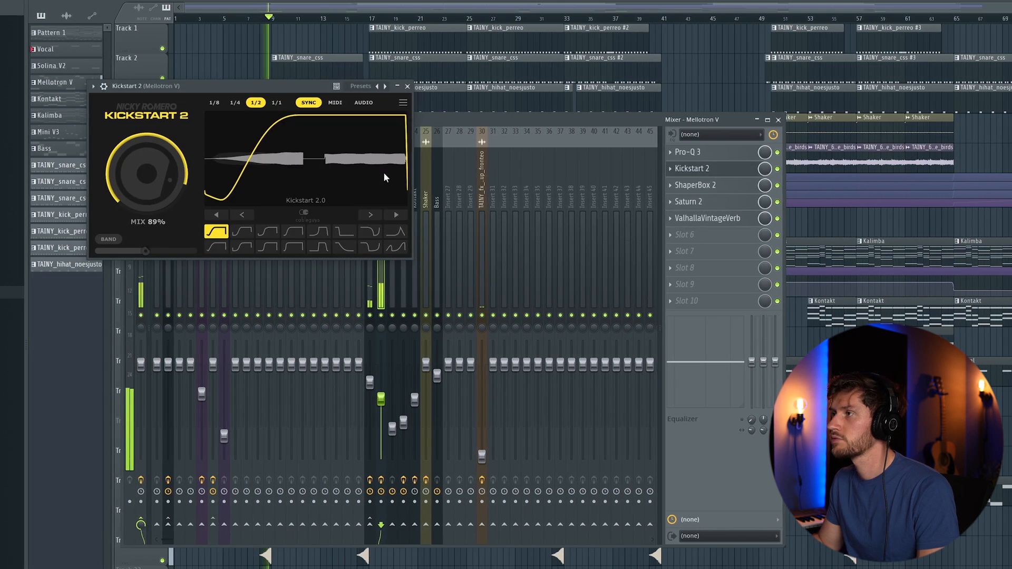
click(407, 86)
key(F9)
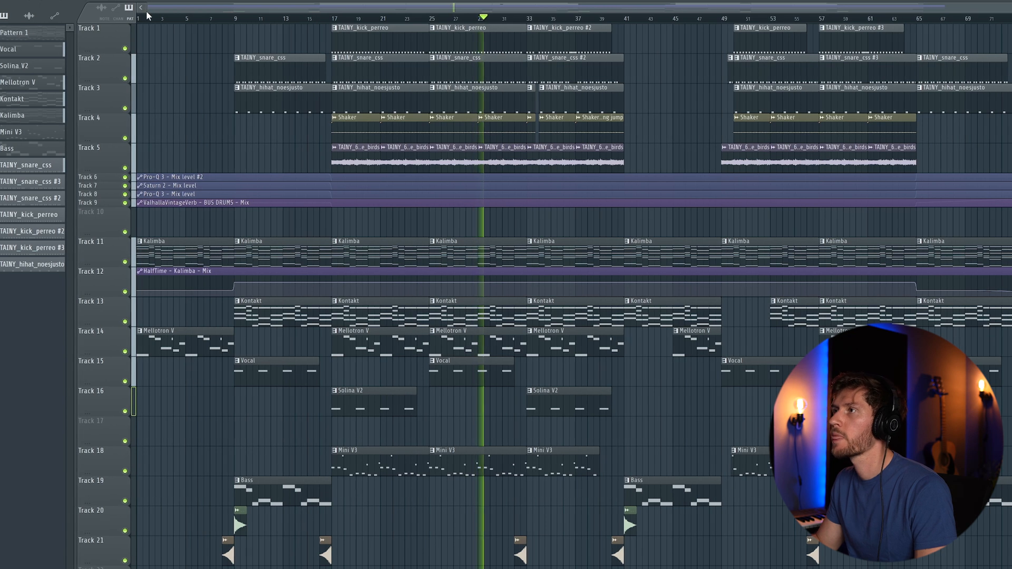
Follow the arrangement's playback towards its final section, checking the C5 rhythm of a percussion variation along the way.
drag(149, 8, 422, 22)
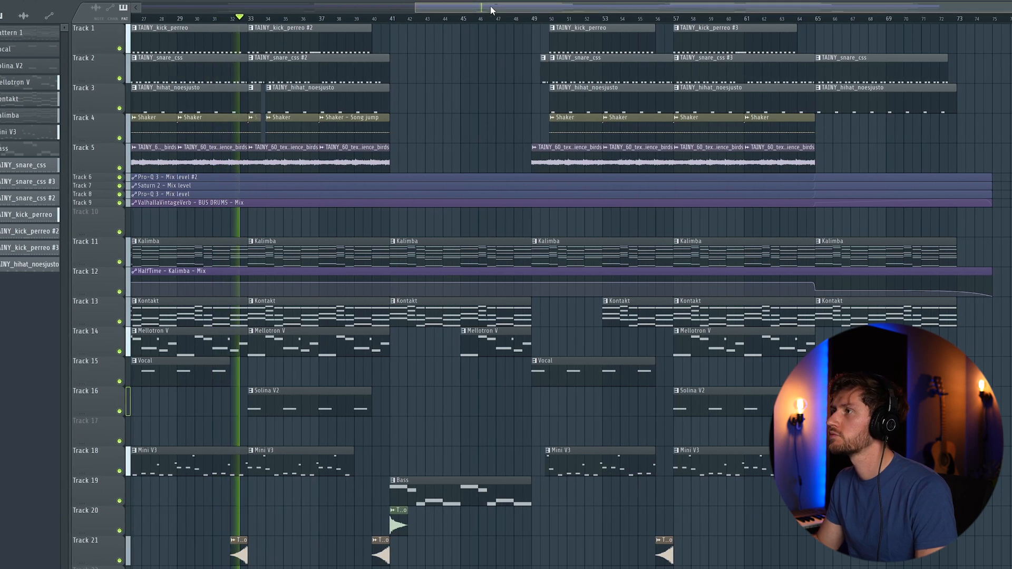
drag(491, 8, 398, 10)
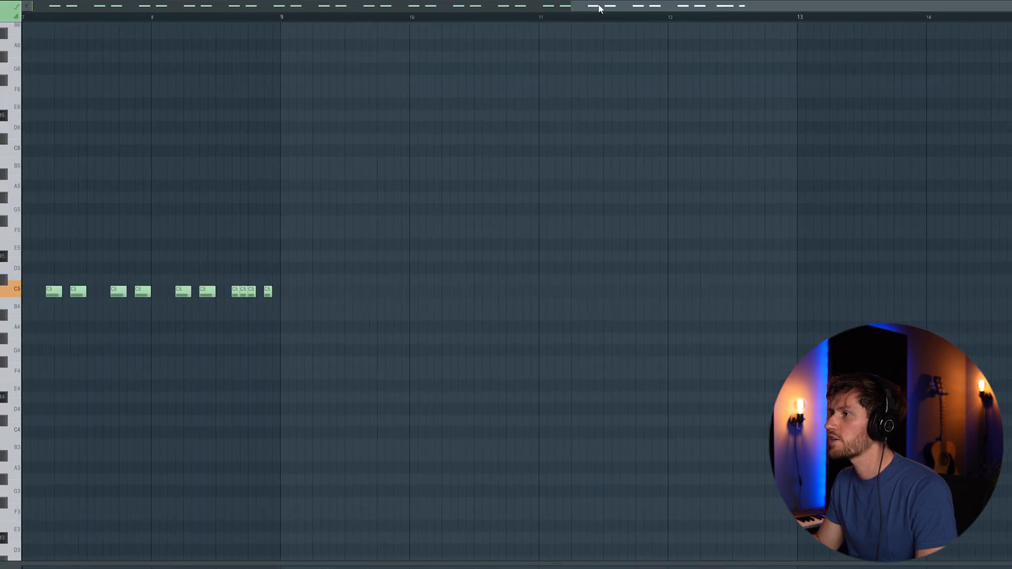
drag(599, 4, 448, 5)
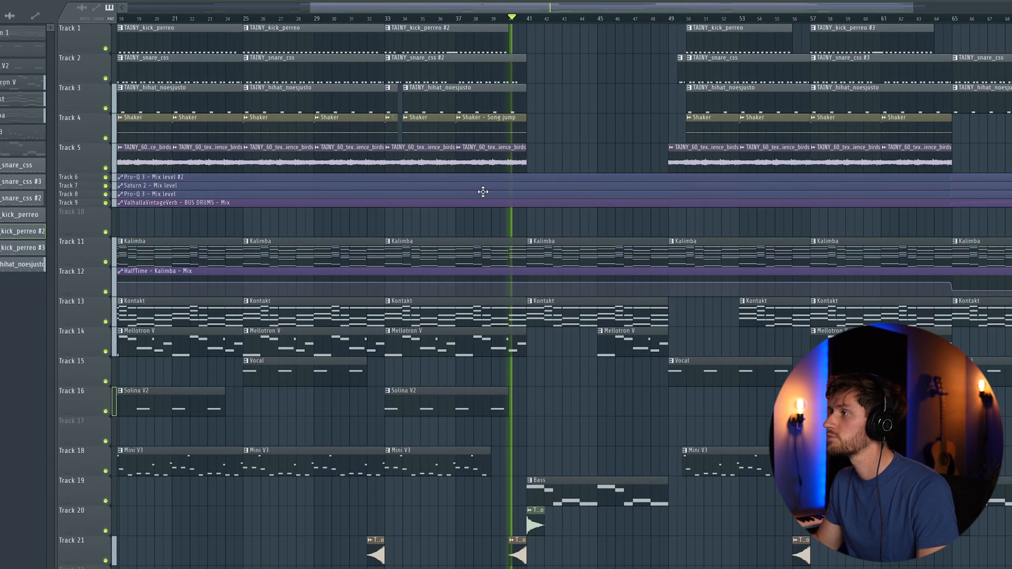
drag(458, 4, 553, 20)
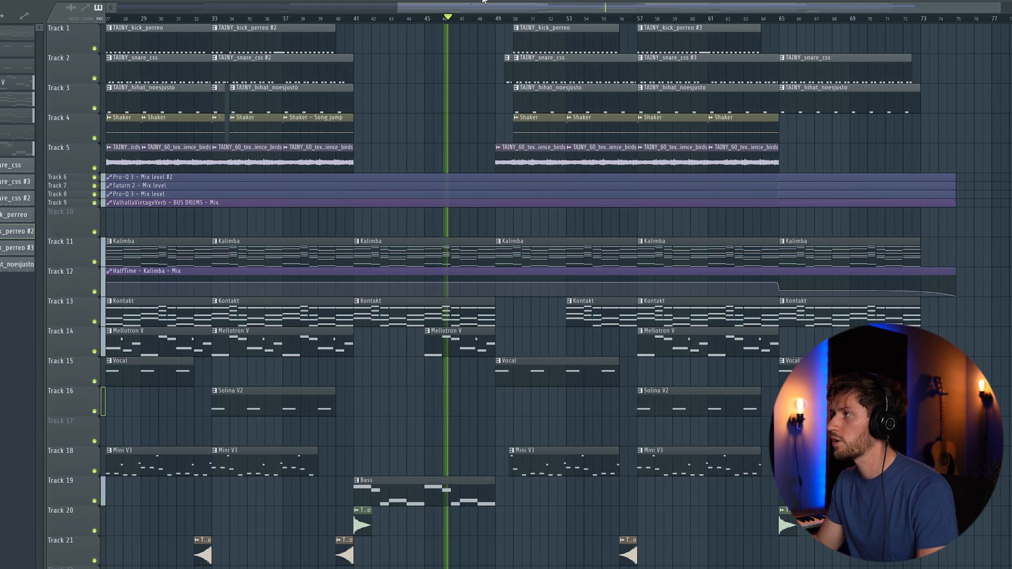
drag(479, 5, 537, 41)
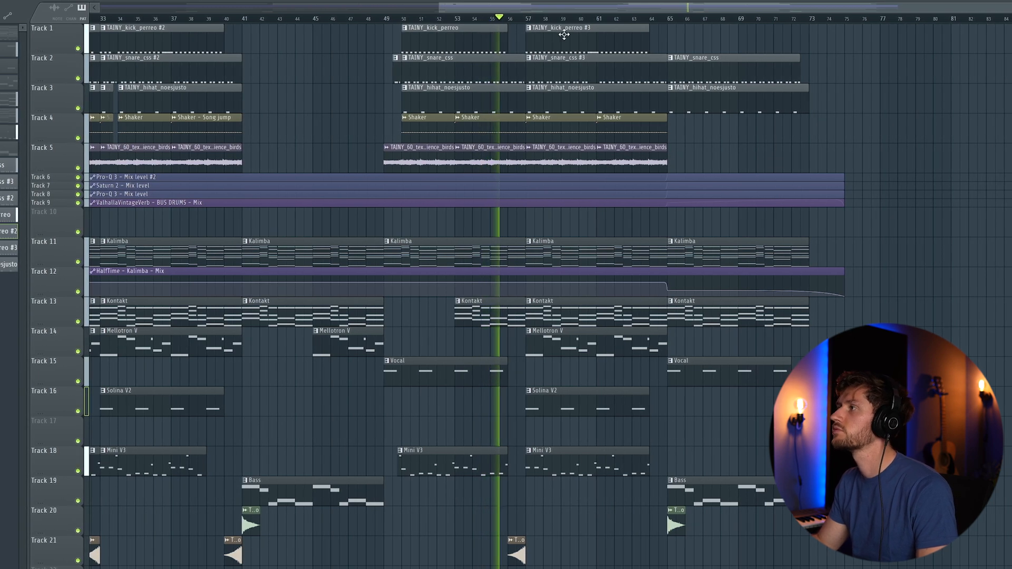
drag(582, 9, 634, 9)
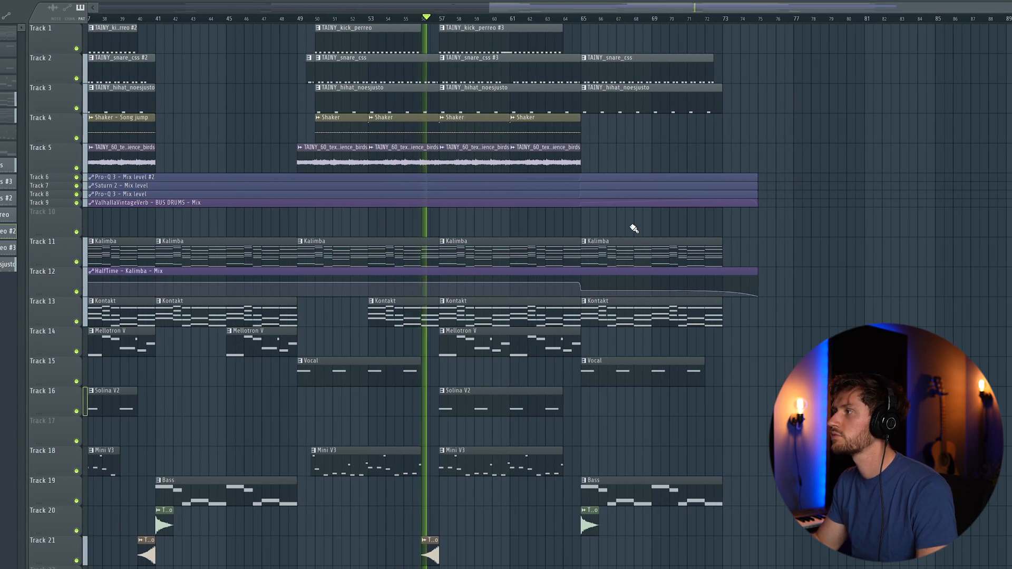